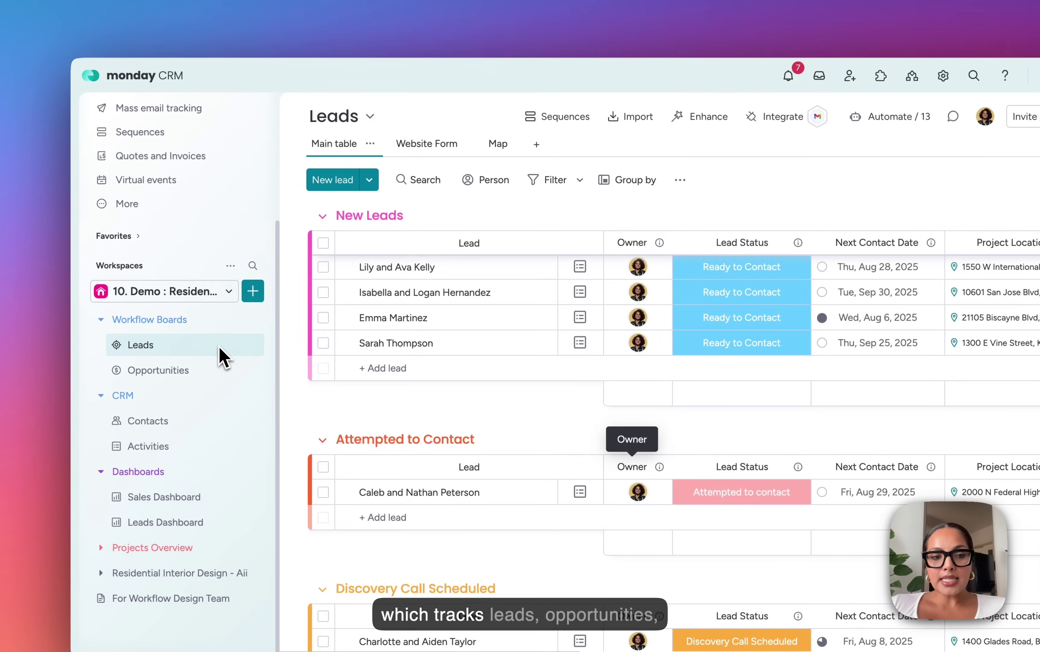
Step: Browse the monday CRM Opportunities board, then the Contacts board
left_click(213, 378)
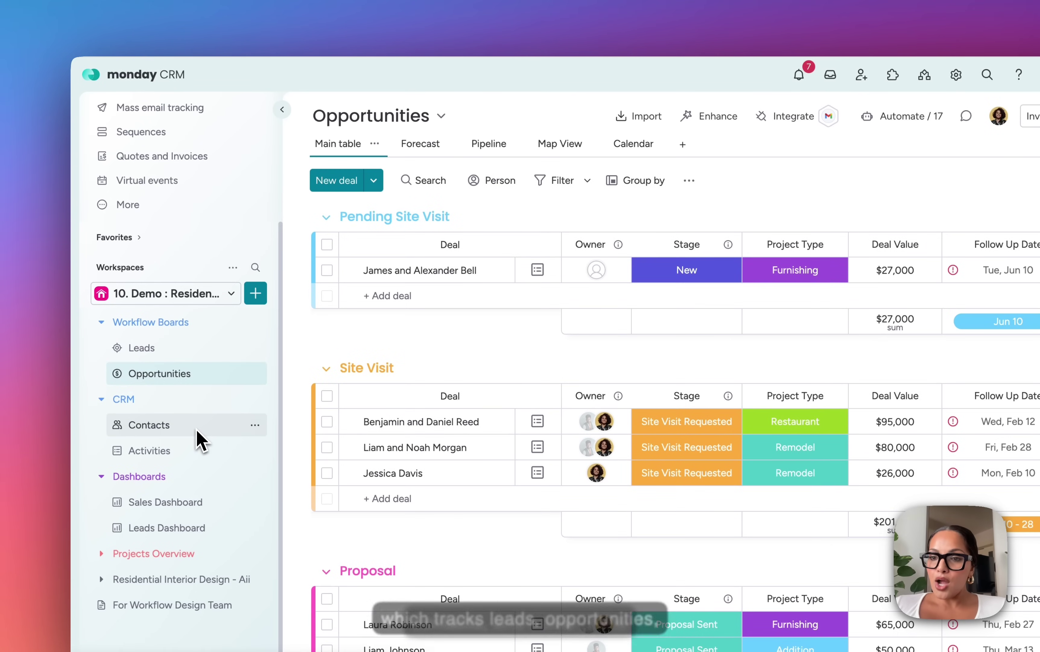
left_click(202, 427)
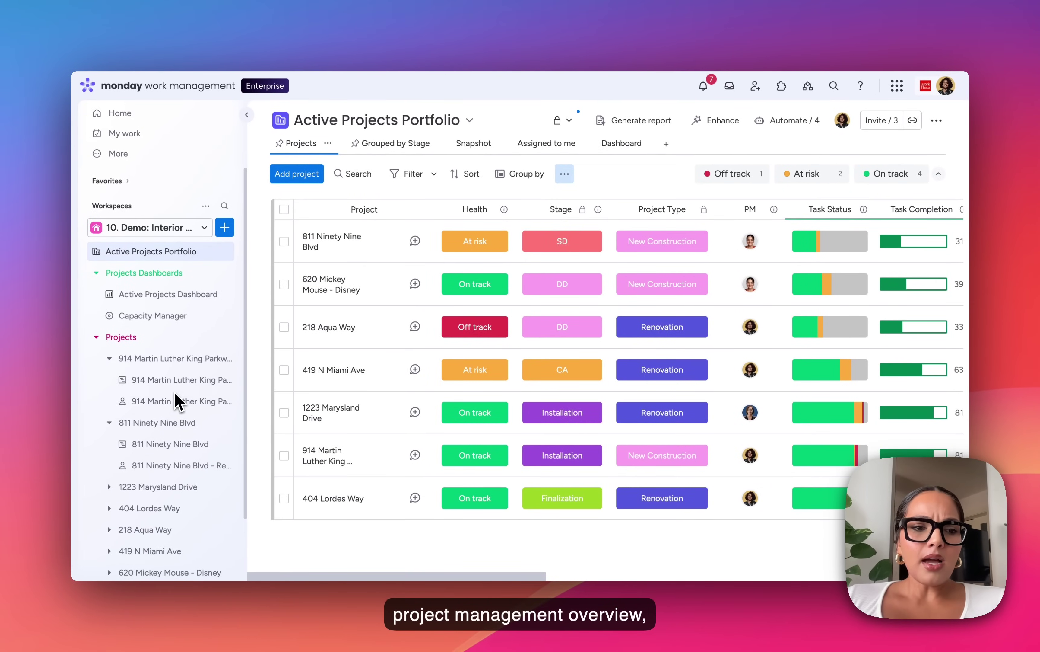
Step: View the 914 Martin Luther King Parkway project board, then the Capacity Manager
left_click(177, 381)
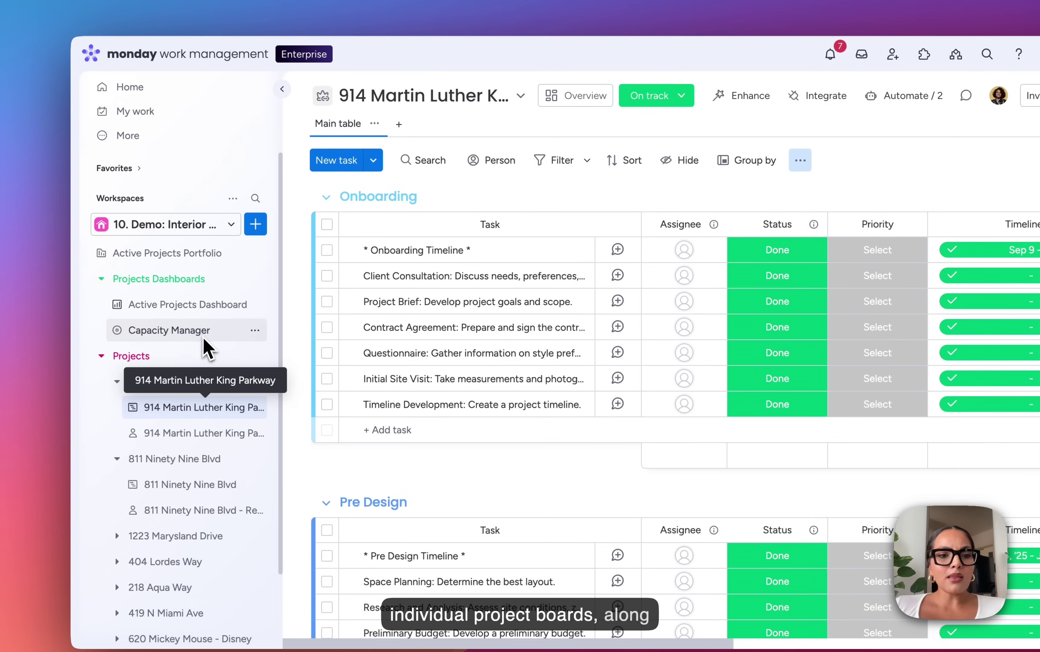
left_click(205, 335)
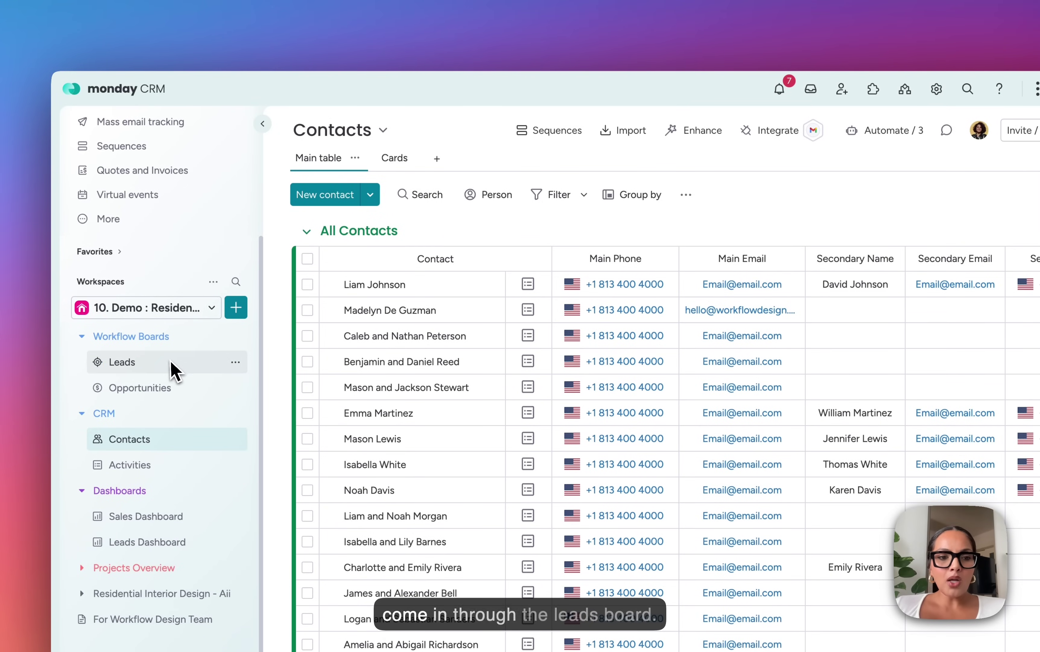
Step: Preview the Leads board's lead import options and Project Inquiry website form, then return to Main table
left_click(171, 366)
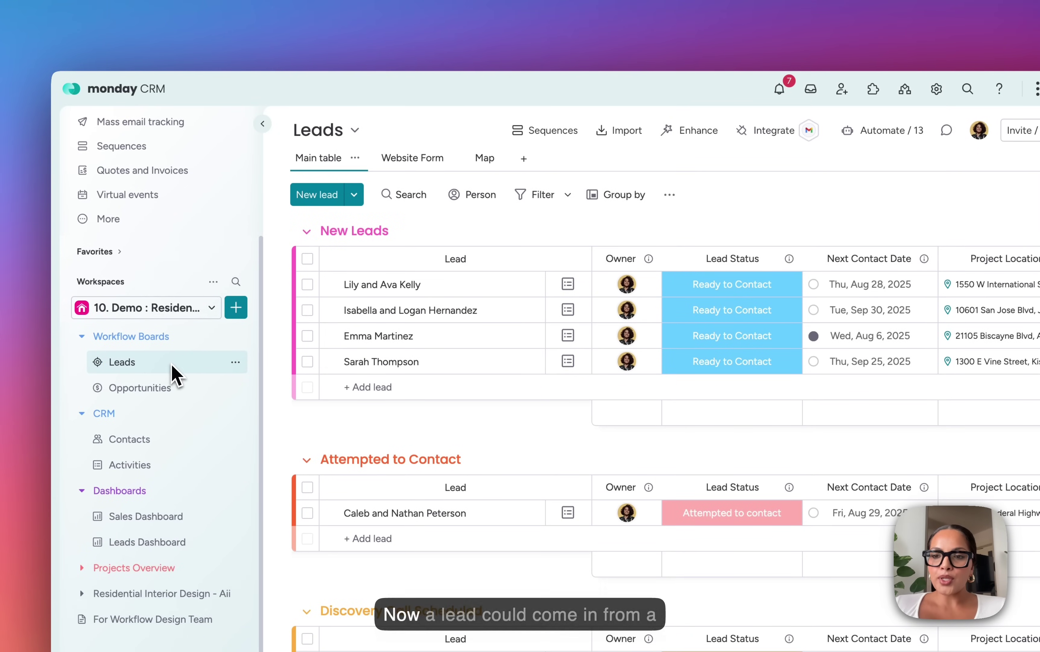
left_click(355, 197)
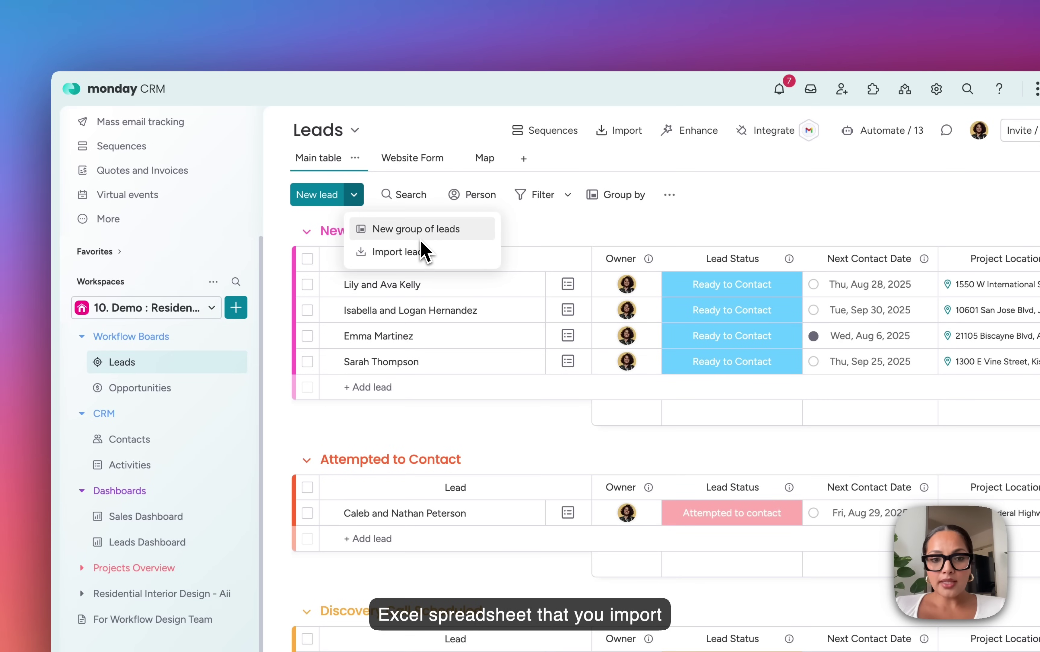
left_click(420, 158)
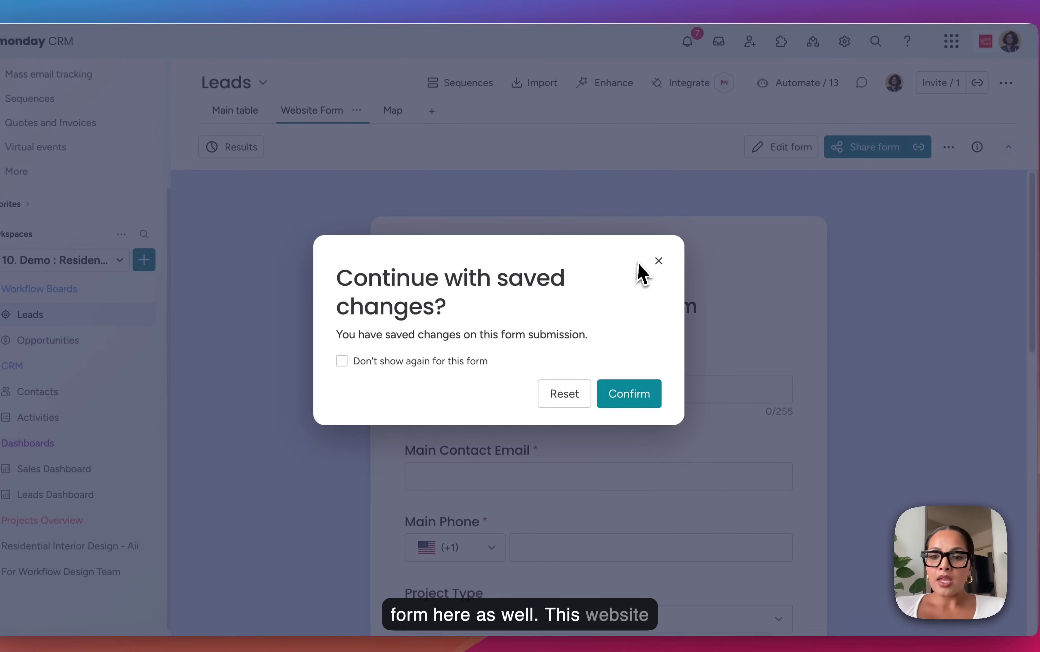
left_click(748, 306)
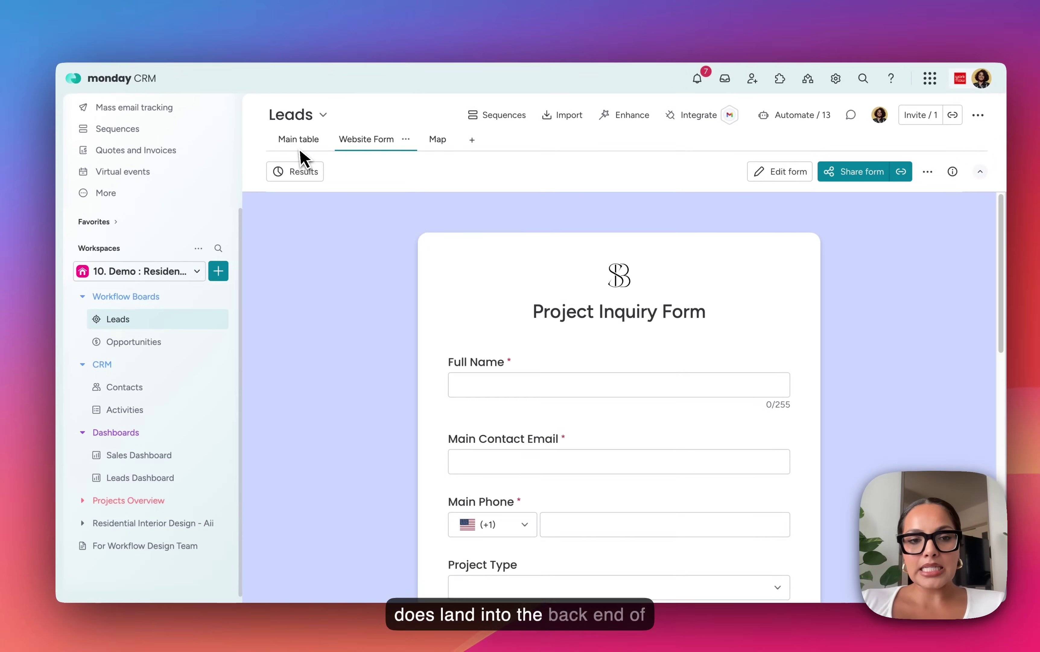
left_click(301, 142)
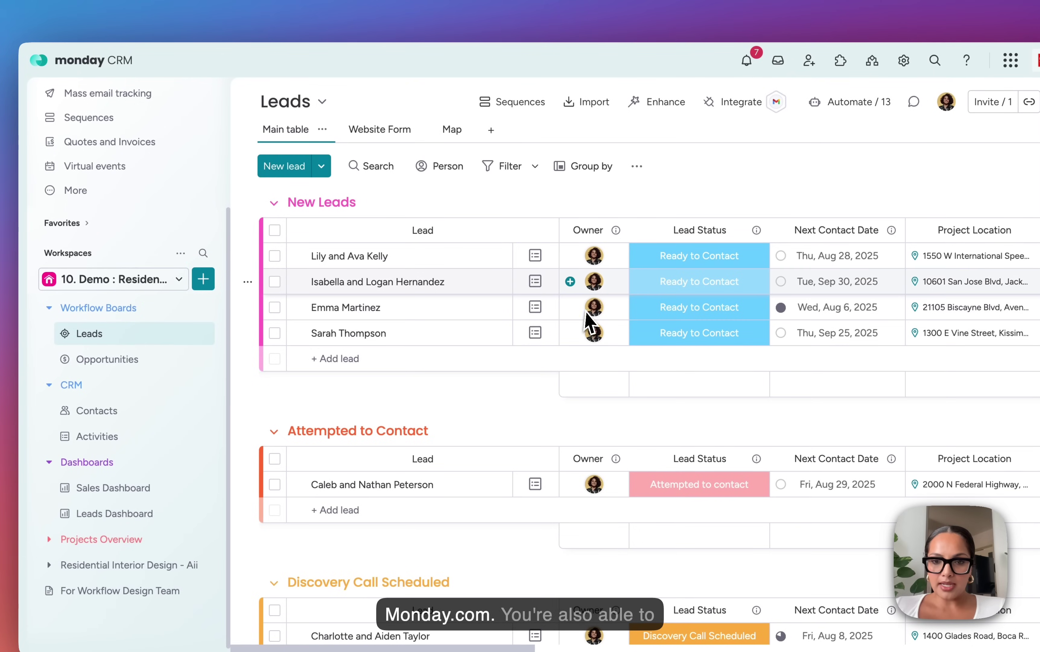
left_click(539, 261)
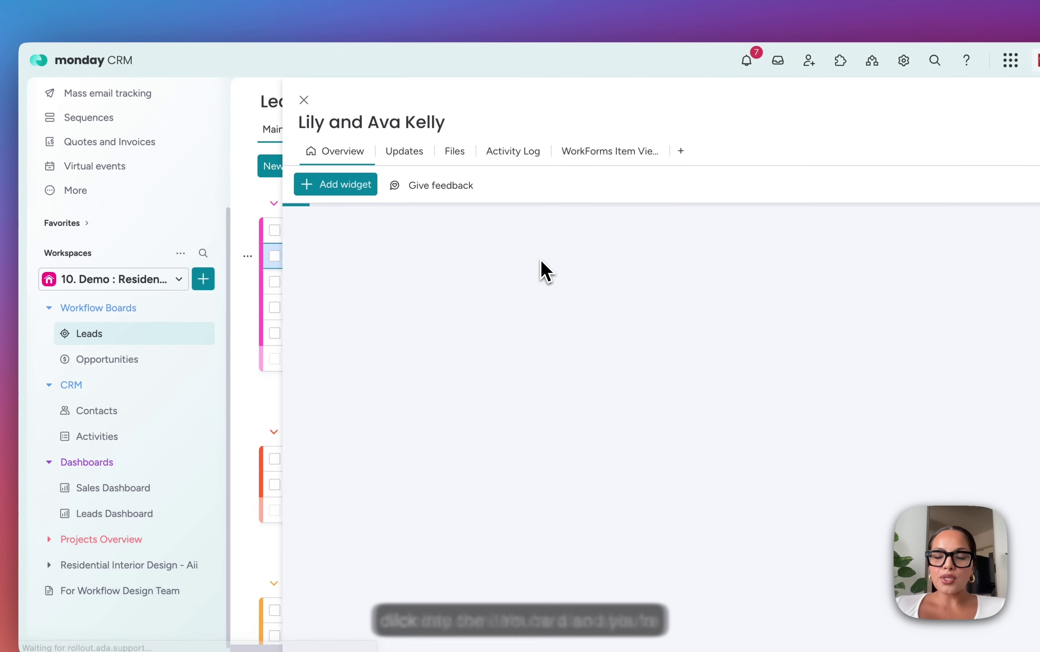
scroll(540, 353, "down", 4)
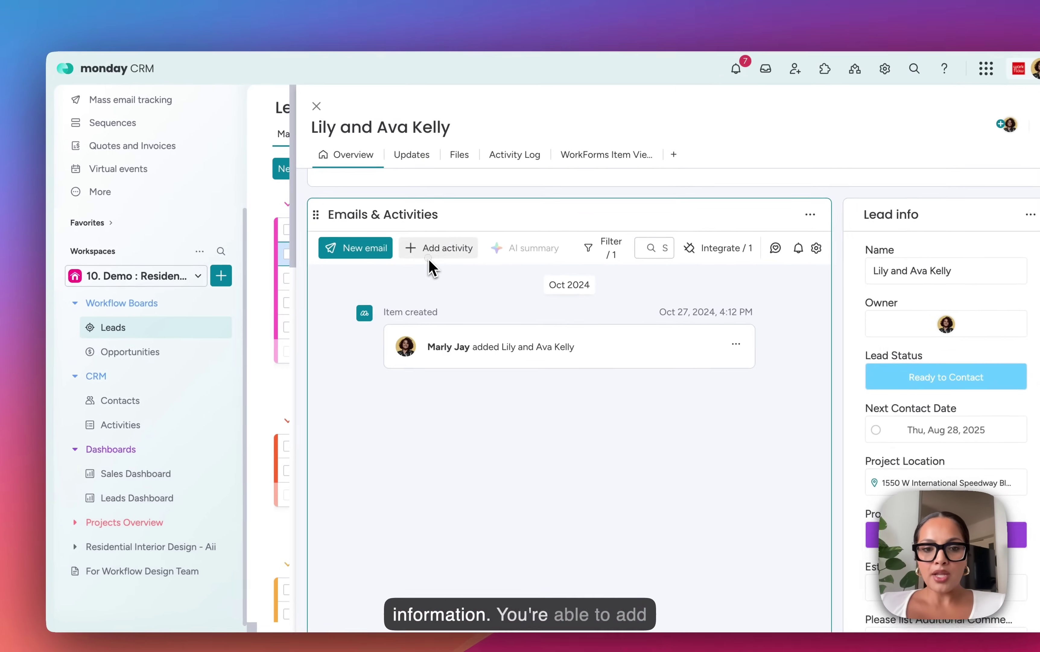
left_click(417, 245)
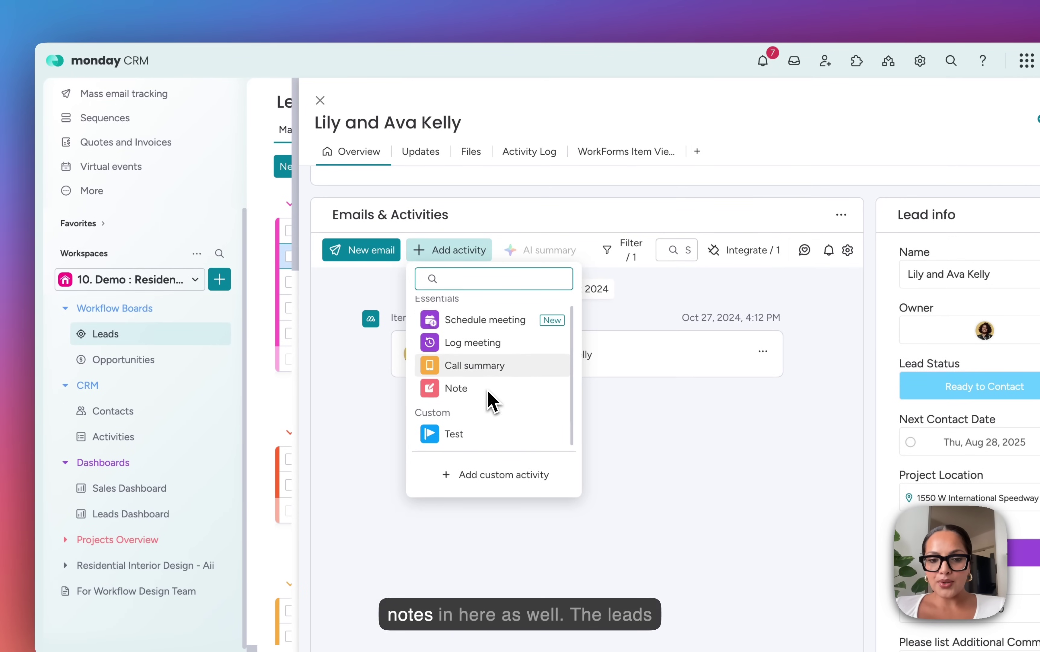
left_click(320, 101)
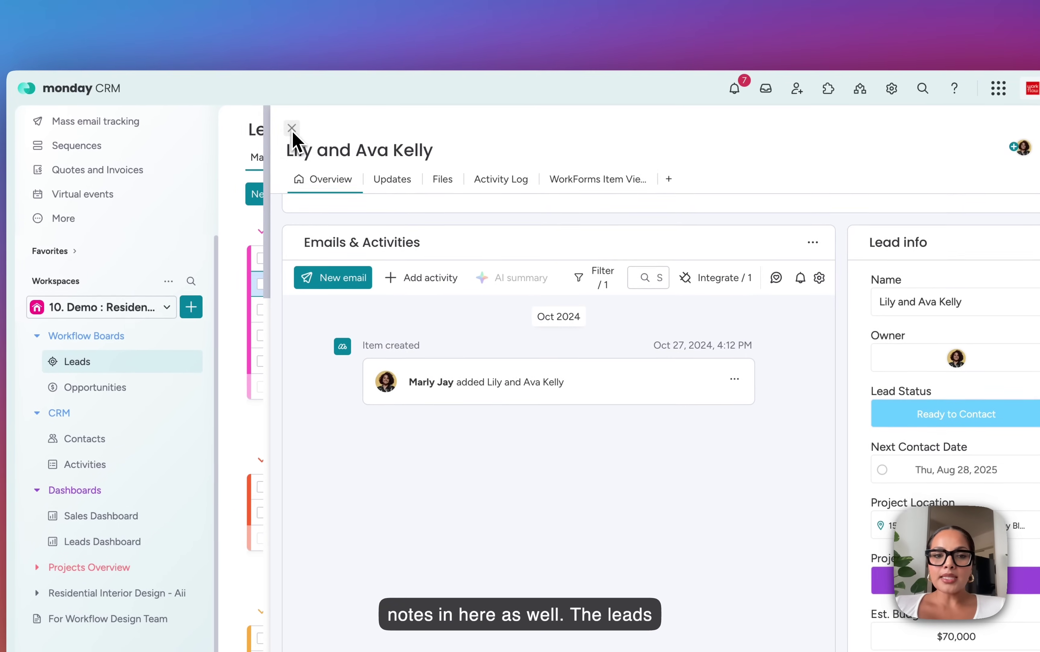
left_click(320, 101)
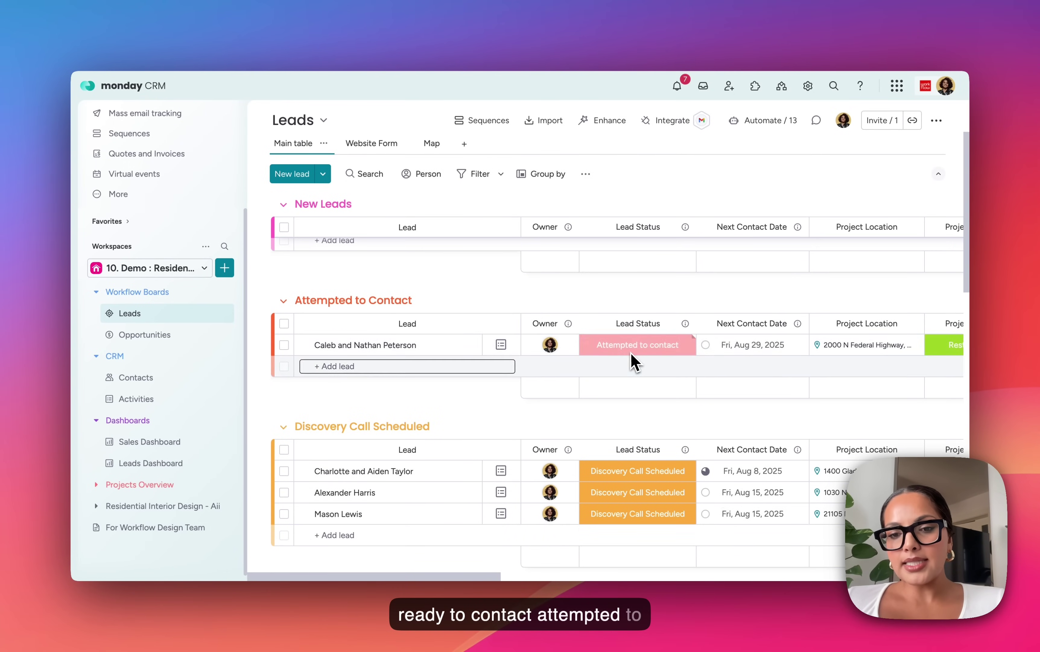
scroll(638, 358, "down", 5)
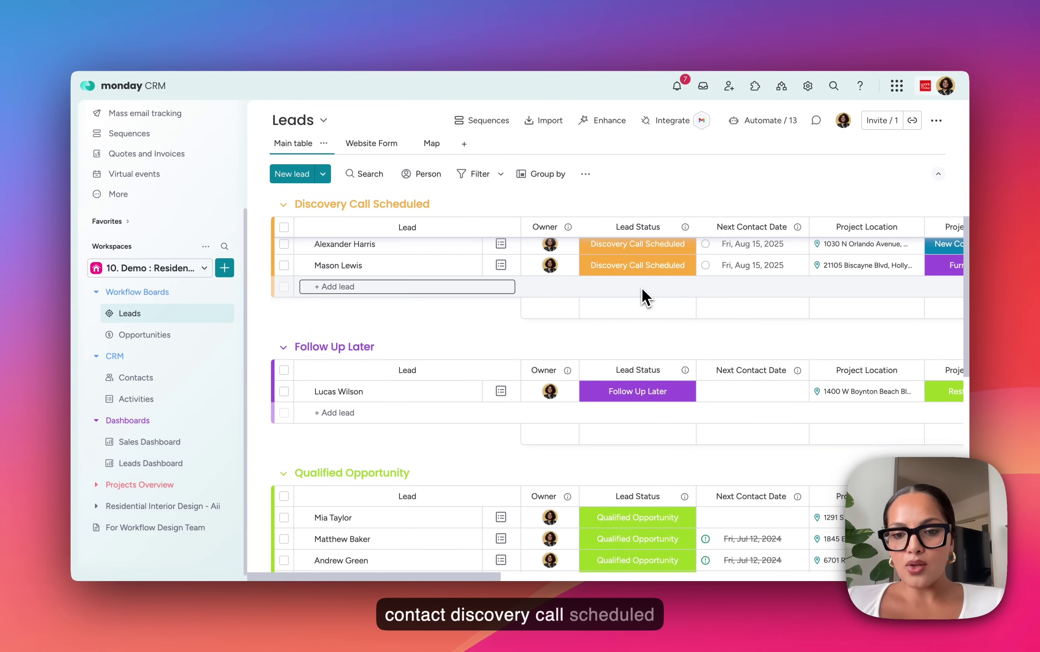
scroll(645, 297, "down", 2)
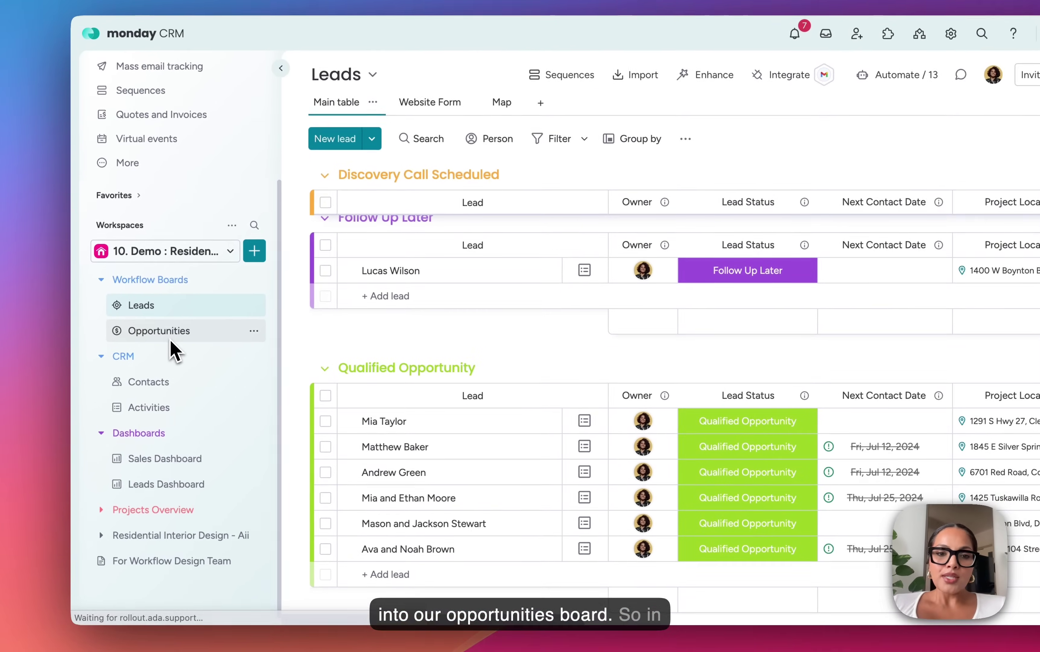
Step: On Opportunities, try moving a client's deal to Site Visit Scheduled, then cancel the change
left_click(170, 340)
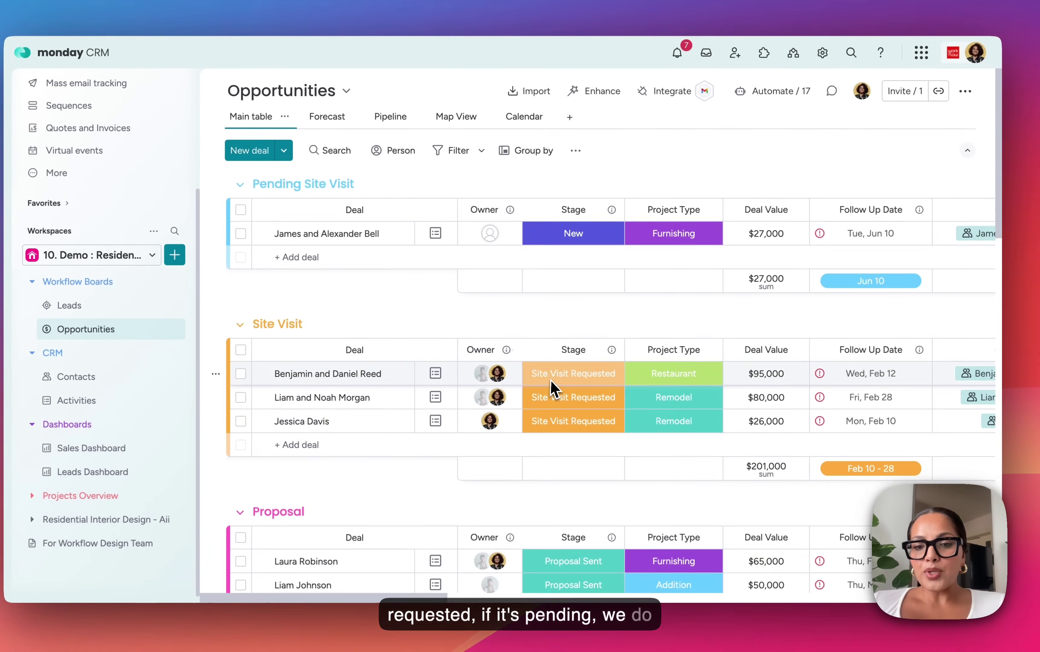
left_click(573, 374)
left_click(531, 249)
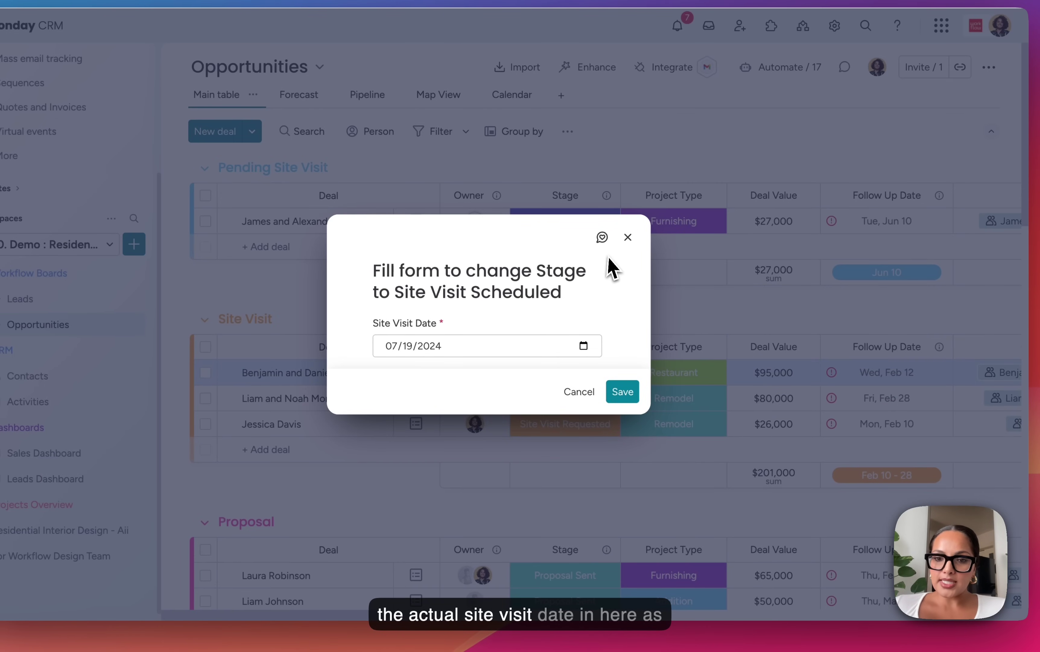
left_click(624, 244)
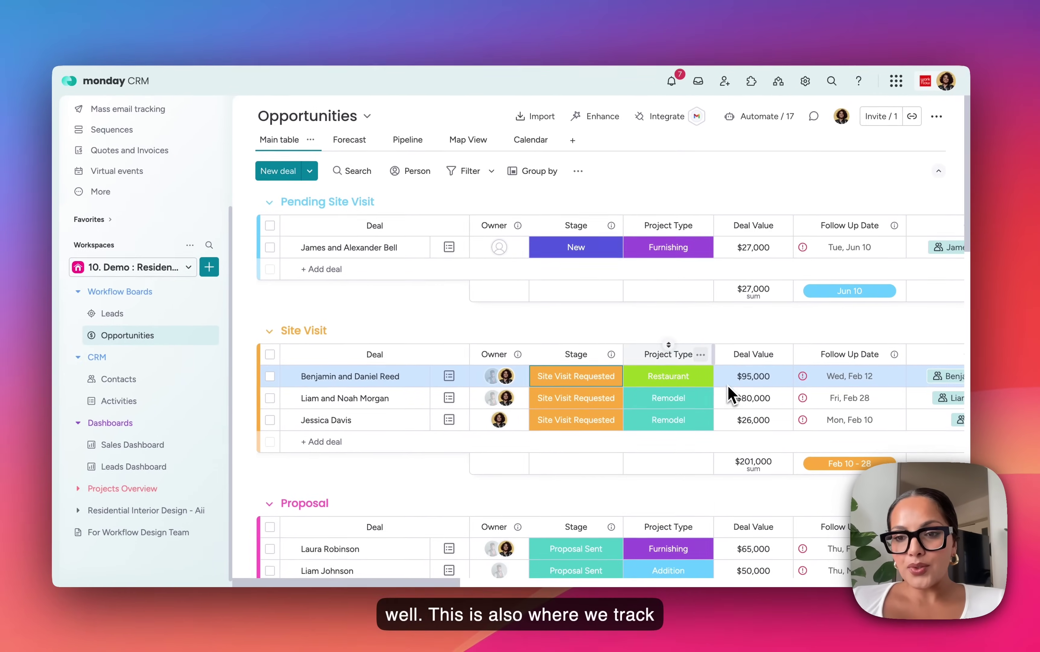
scroll(717, 379, "right", 5)
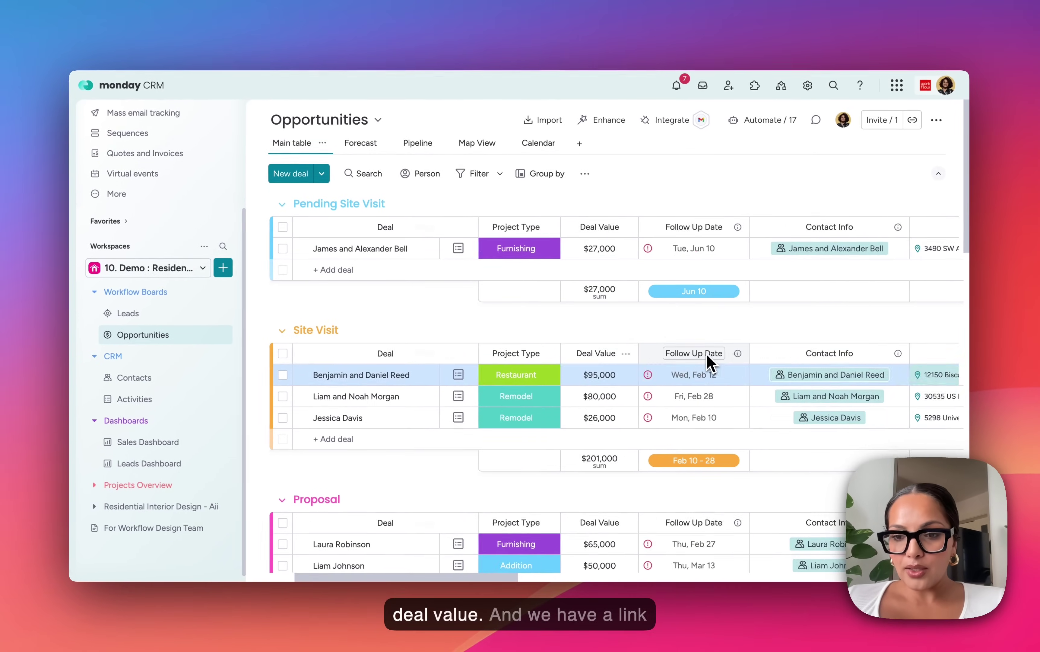
scroll(709, 362, "right", 4)
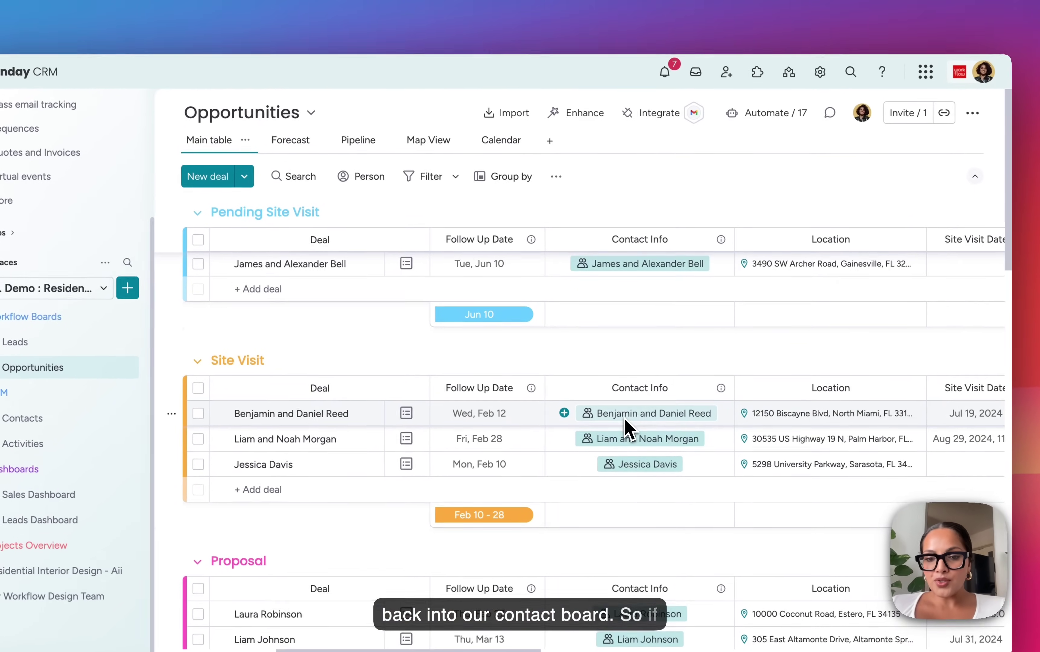
Step: Look over the deal's linked contact card, then close it
left_click(663, 373)
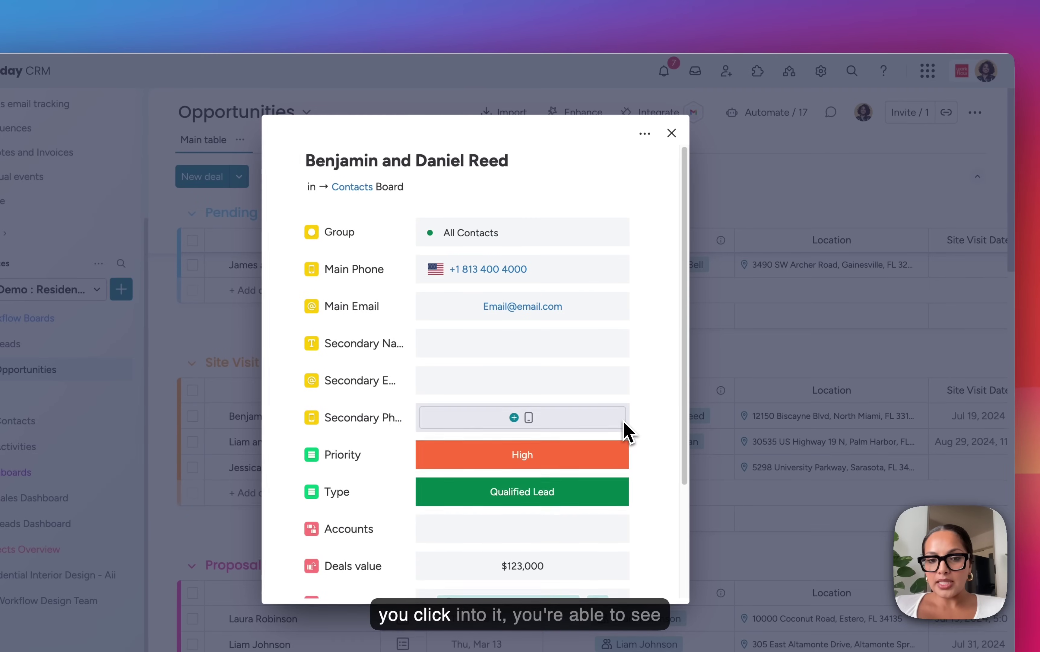
scroll(551, 328, "down", 4)
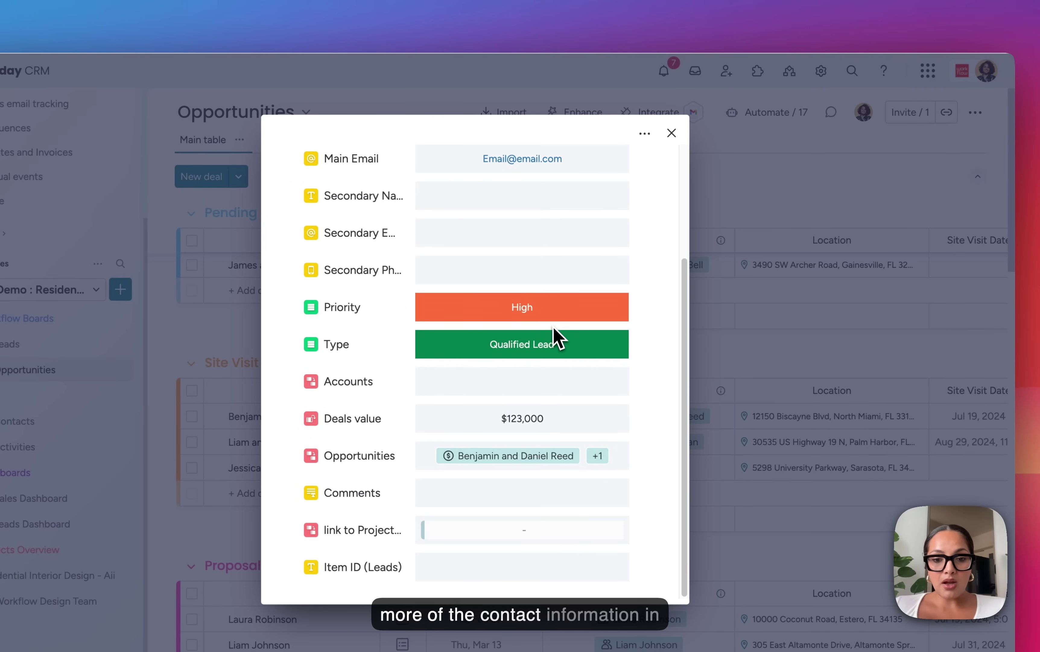
scroll(556, 337, "up", 4)
left_click(672, 133)
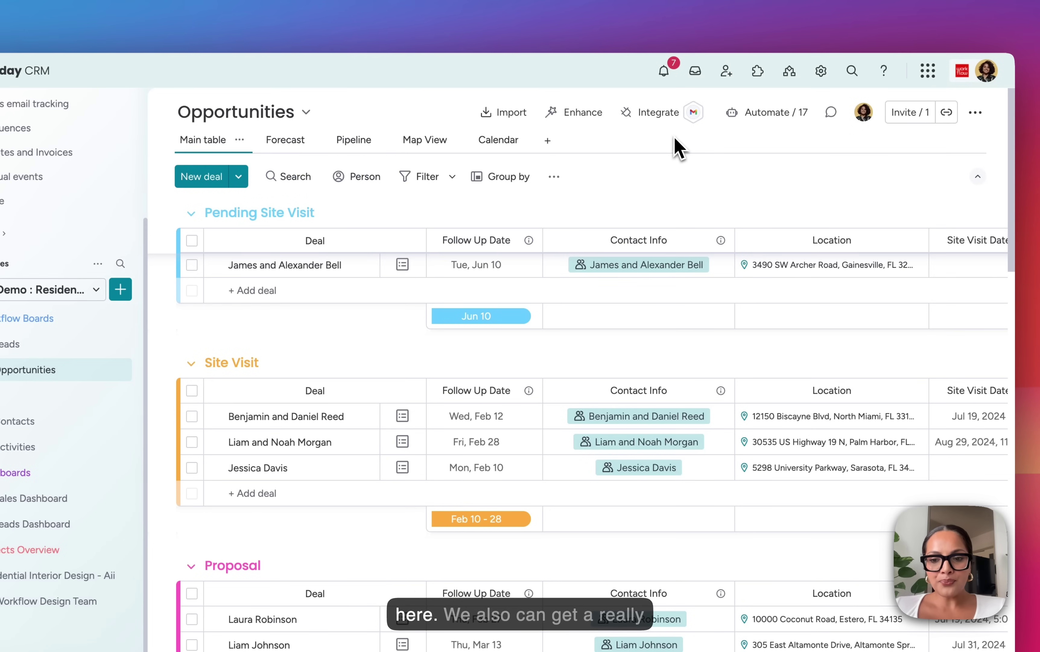
Step: Scroll the Opportunities table to the Proposal group ($300,000) and the Closed Won group
scroll(563, 396, "right", 5)
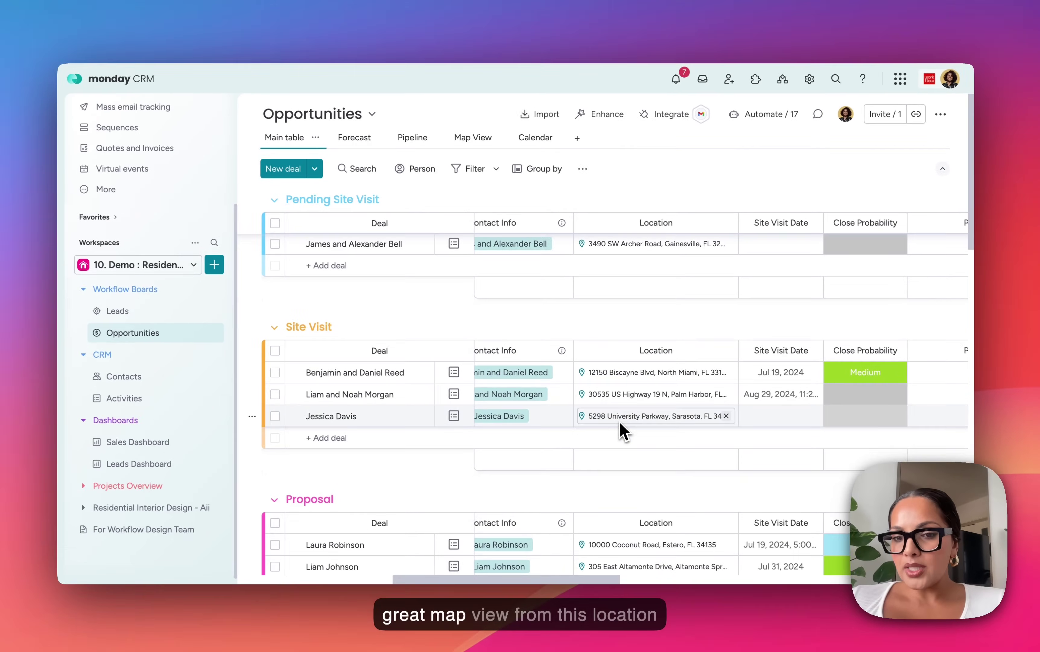
scroll(606, 420, "right", 5)
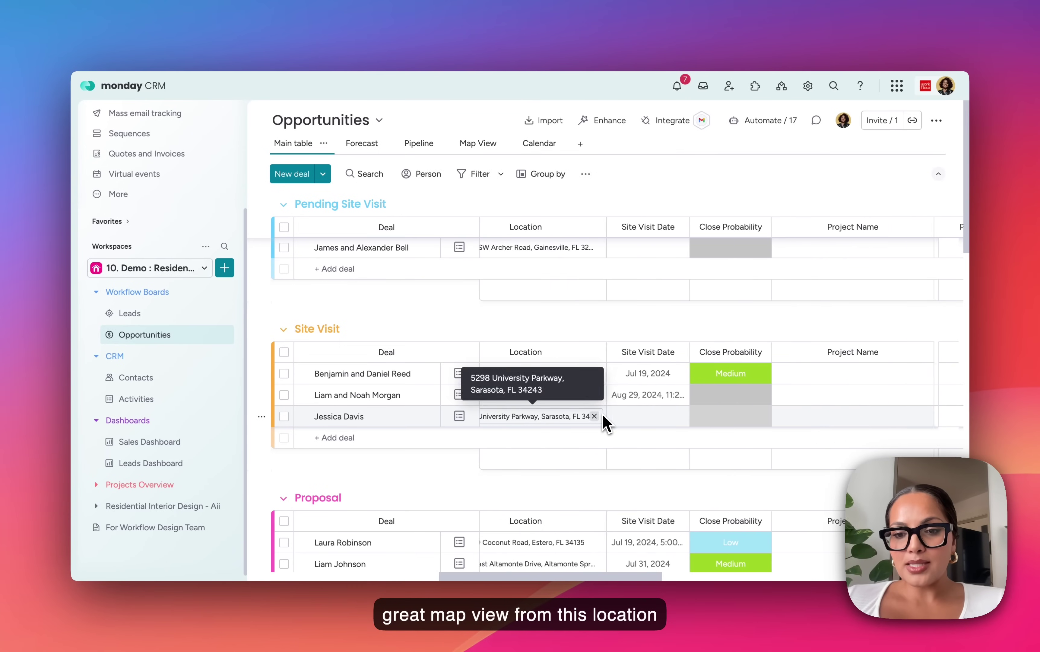
scroll(606, 422, "left", 10)
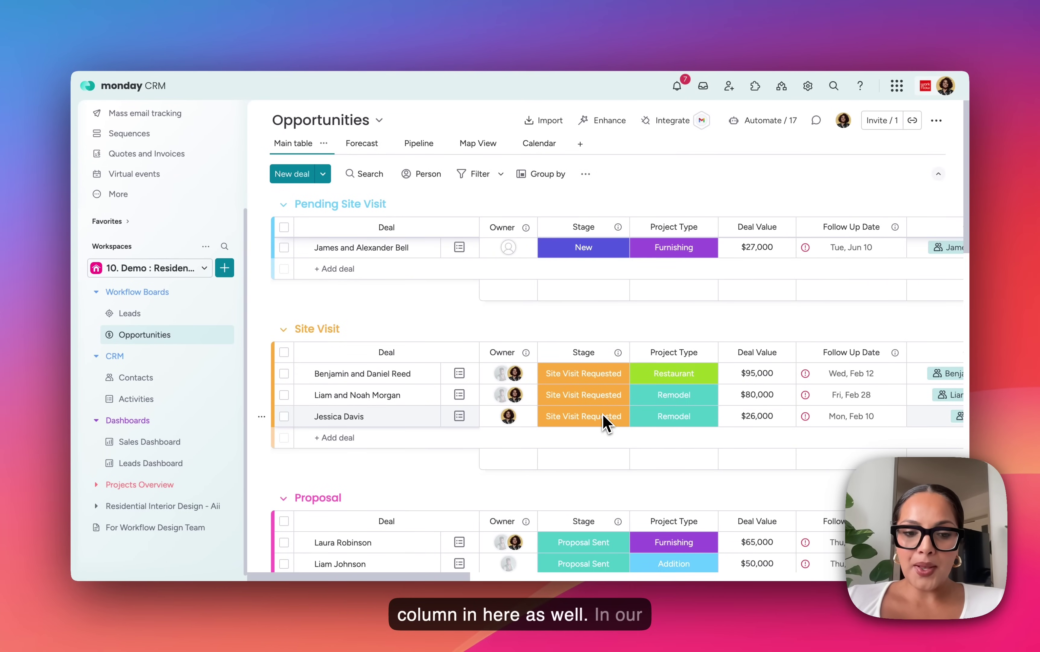
scroll(606, 422, "down", 5)
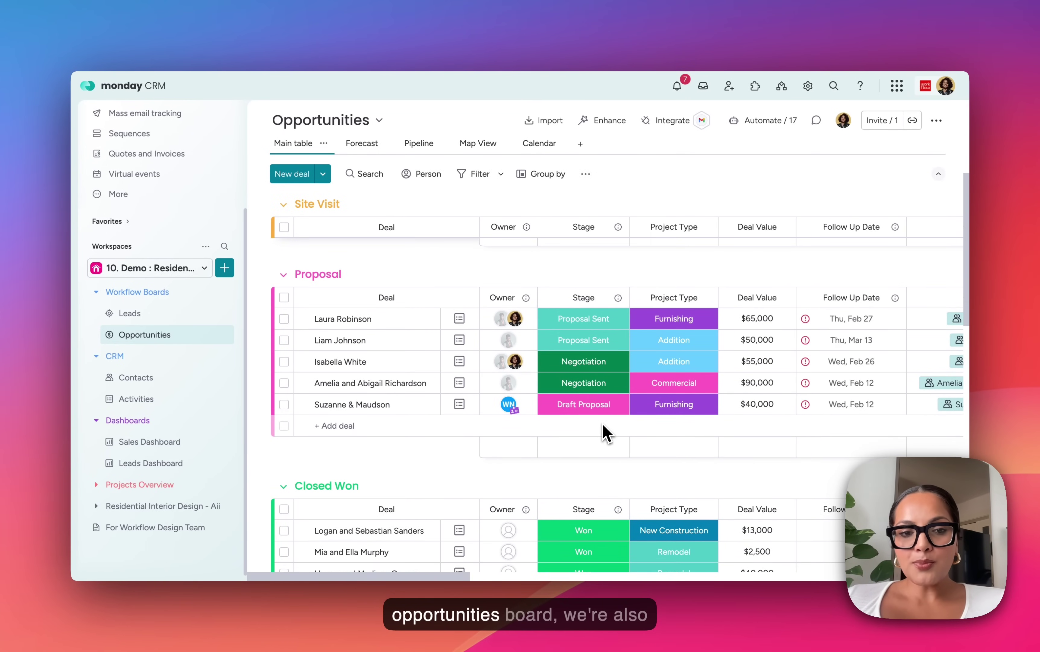
scroll(495, 423, "down", 4)
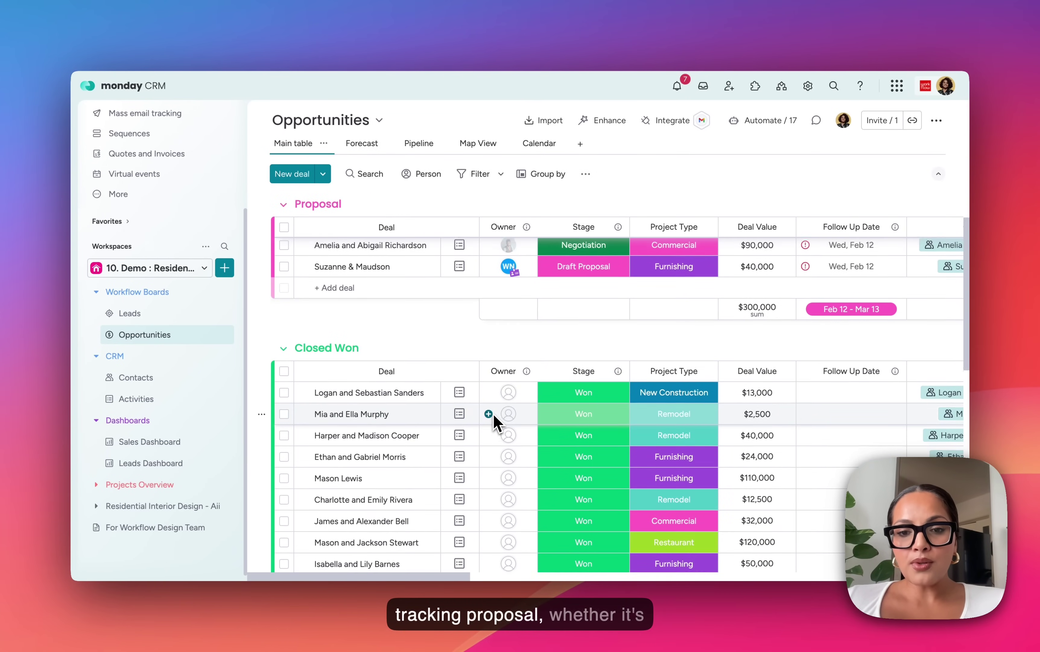
scroll(495, 420, "up", 5)
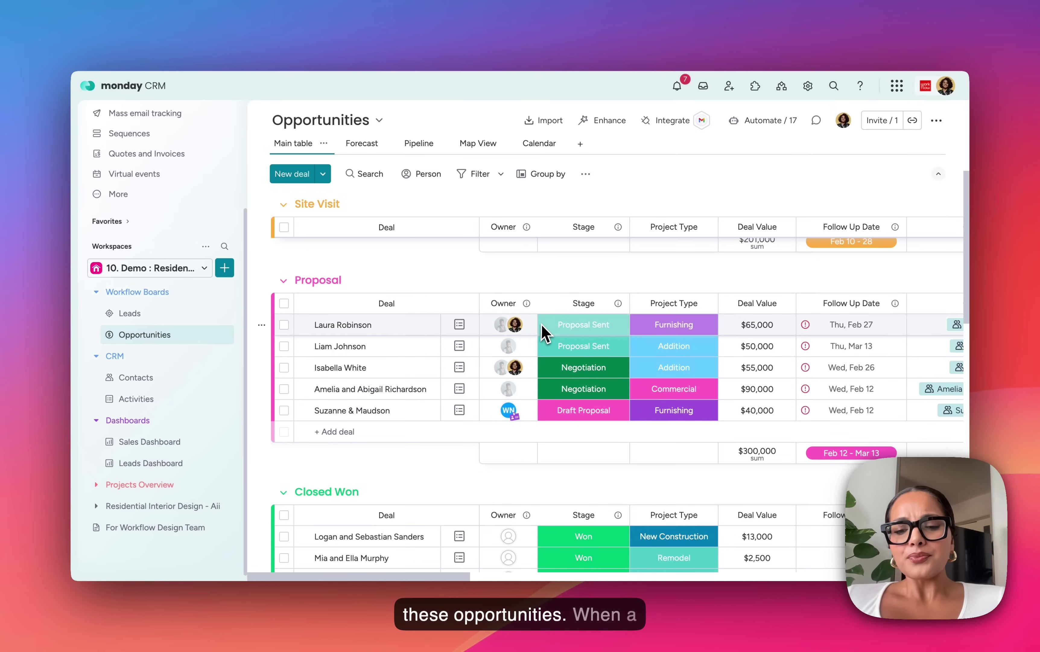
scroll(546, 332, "down", 3)
Step: Check the stage labels on a Won deal without changing its stage
left_click(584, 443)
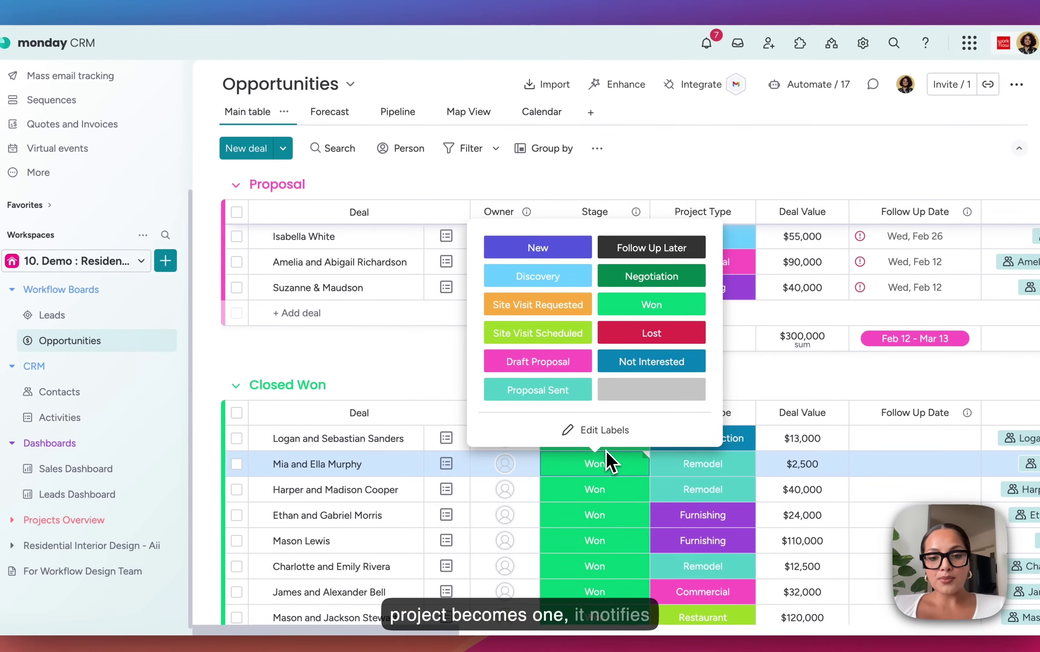
left_click(428, 382)
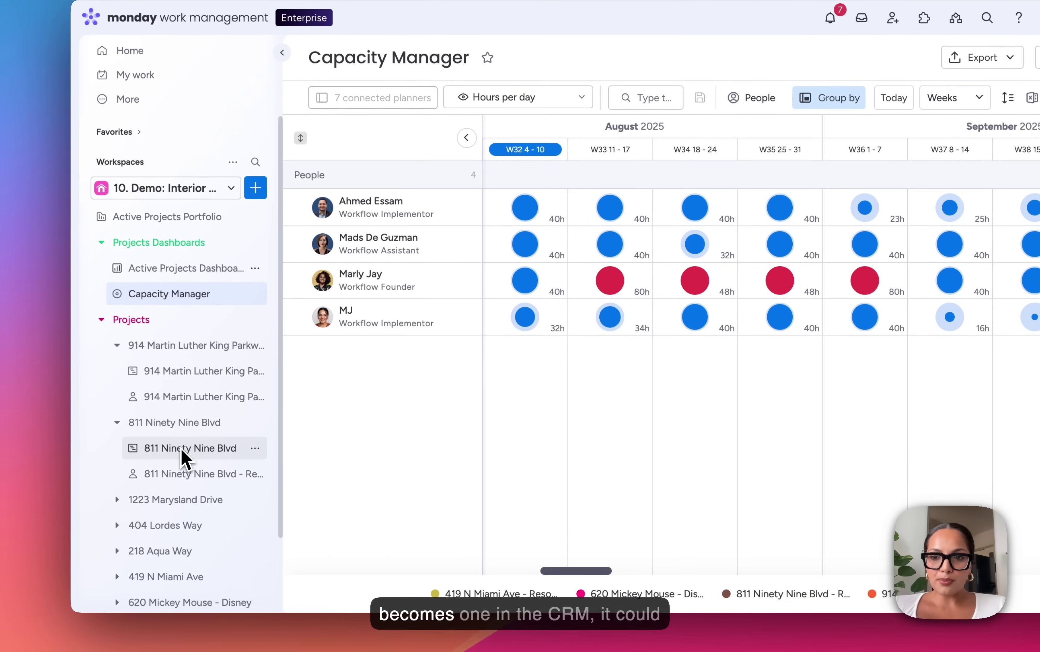
Step: Open the 811 Ninety Nine Blvd project board
left_click(182, 451)
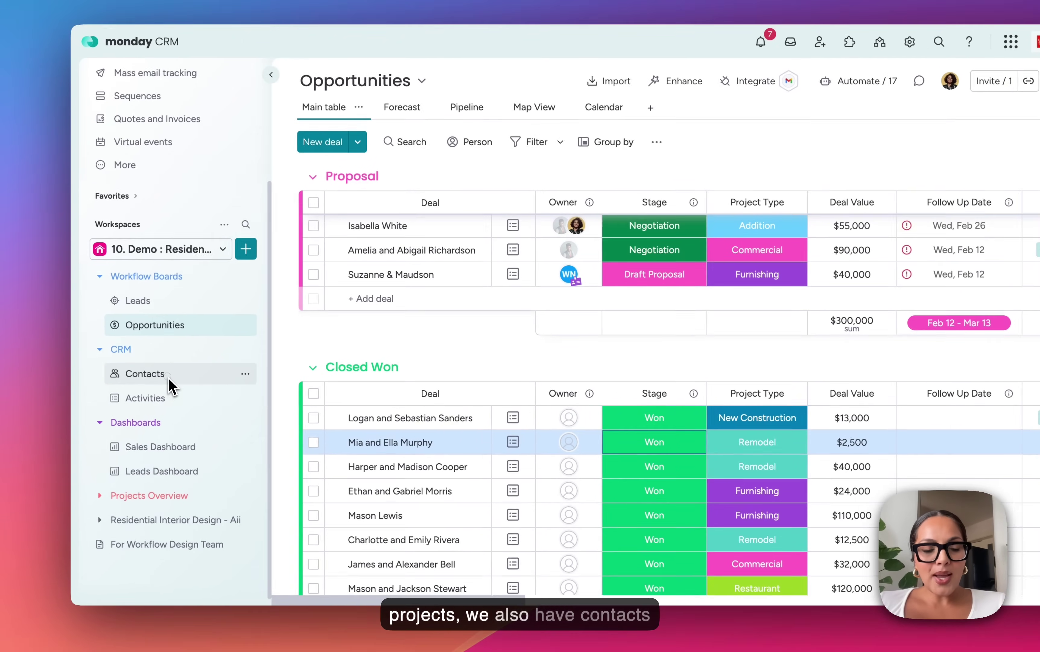
Step: Open the Contacts board listing 55 client contacts
left_click(152, 381)
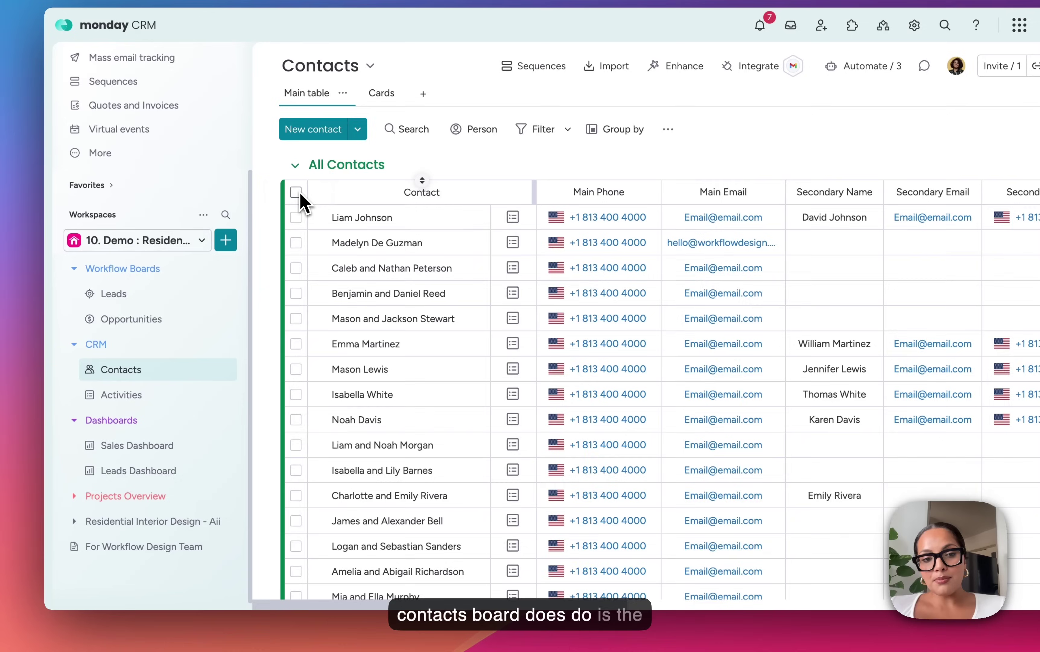
left_click(284, 227)
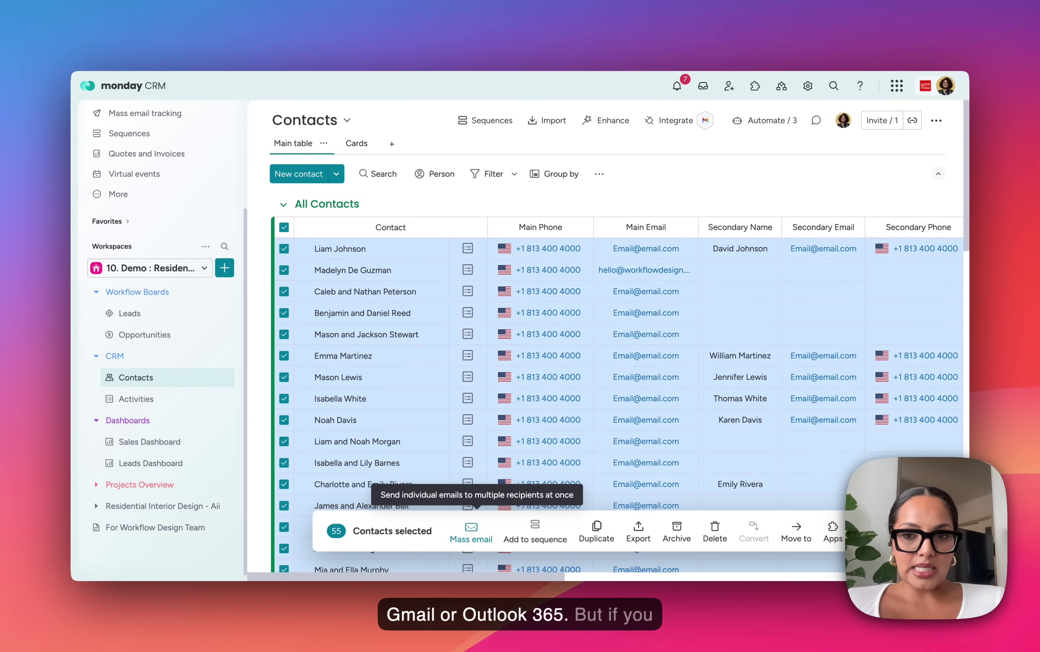
right_click(466, 538)
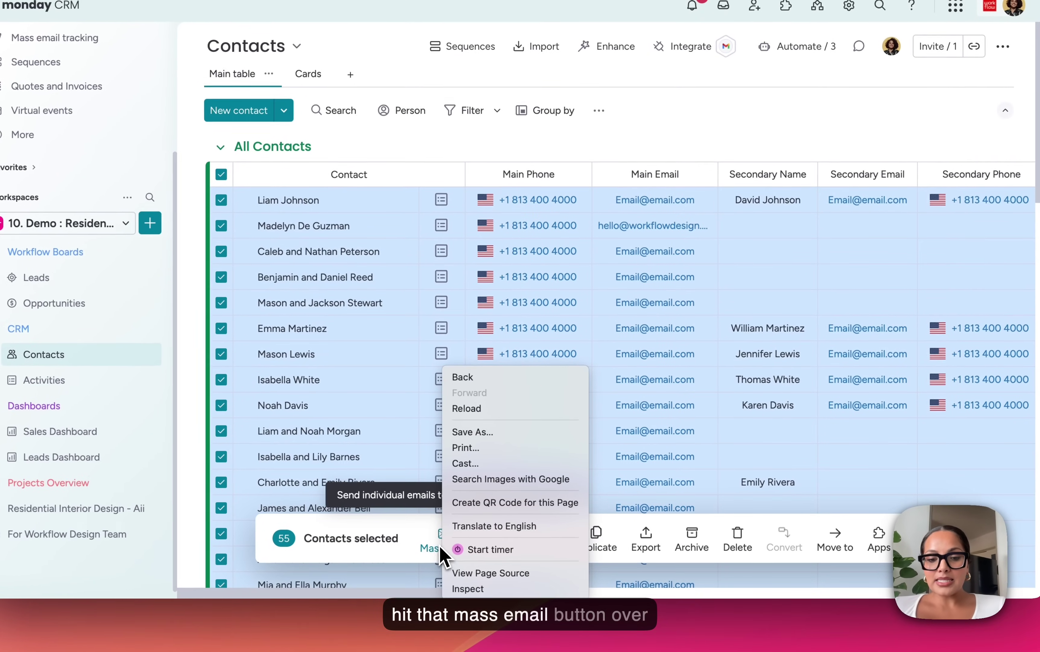
left_click(465, 542)
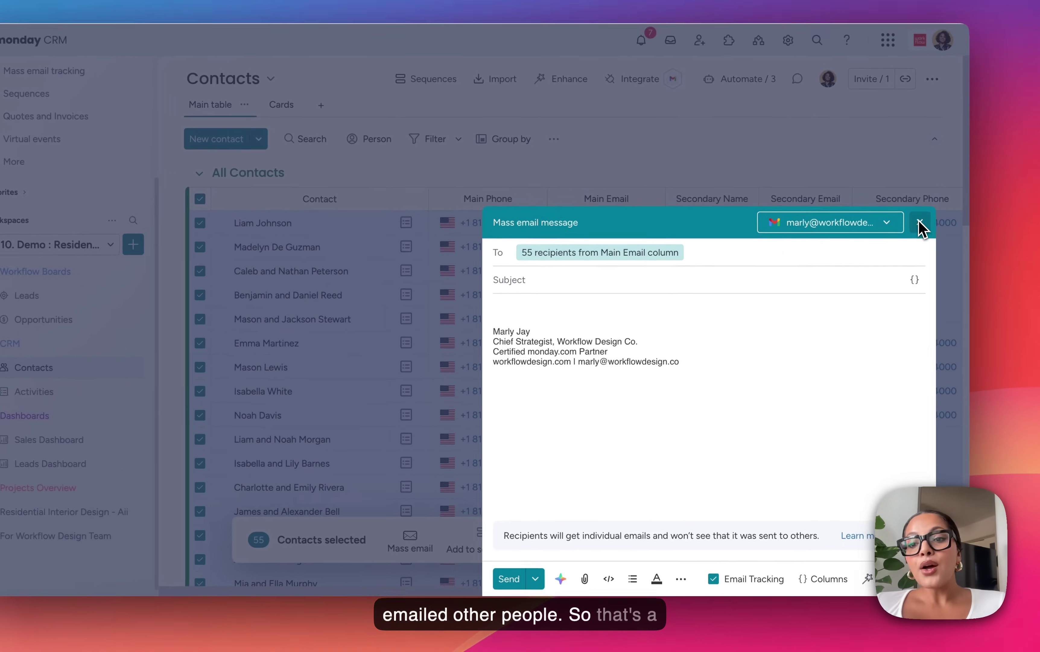
left_click(920, 227)
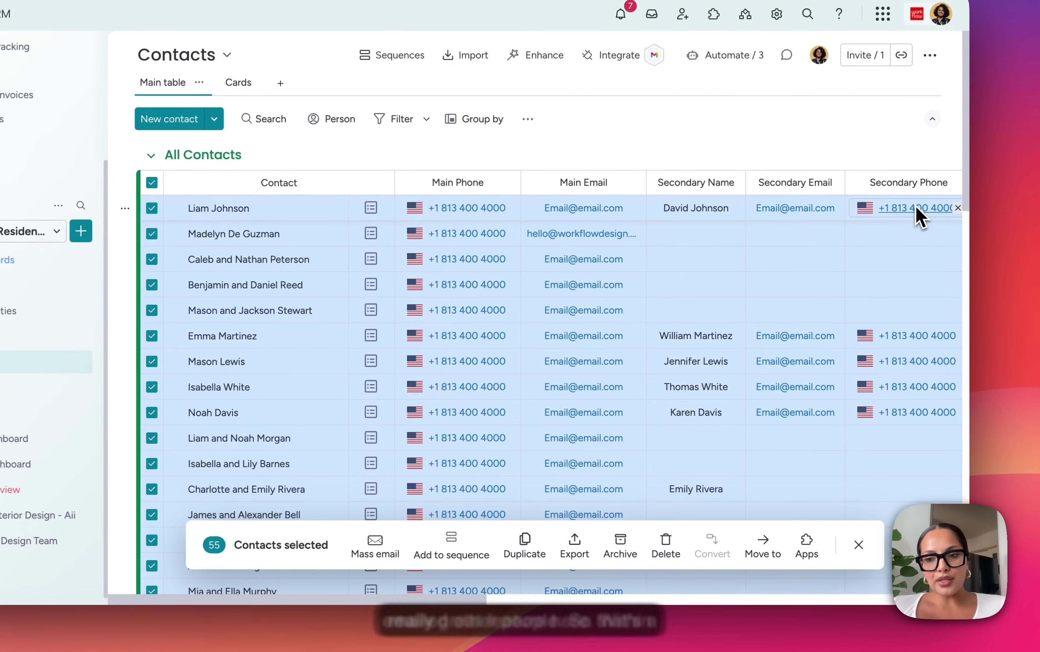
left_click(862, 543)
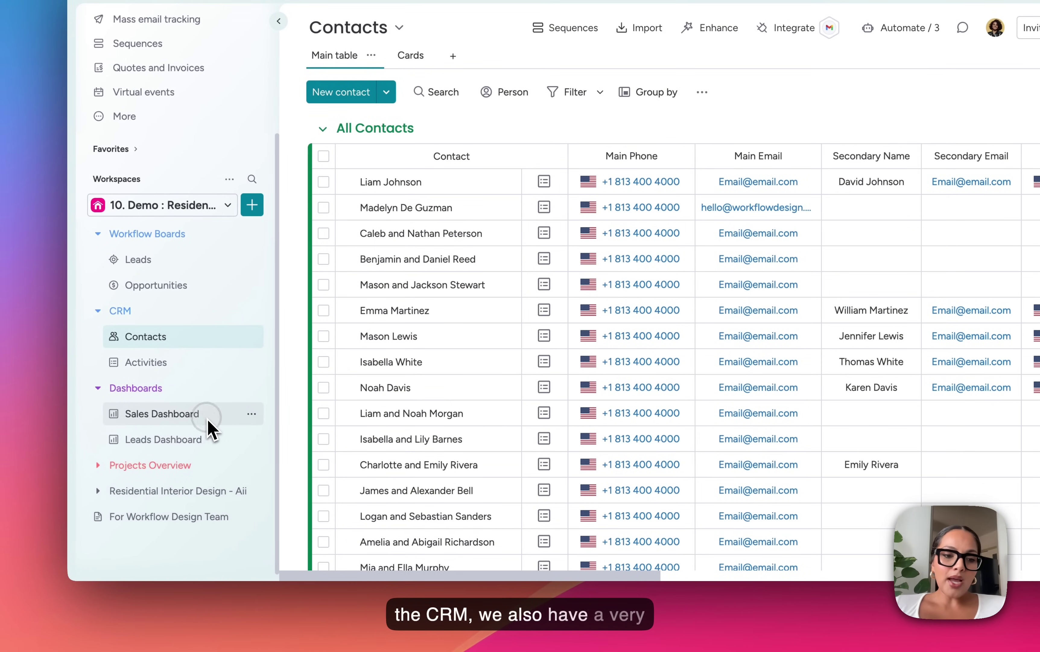
Step: Open the Sales Dashboard and review its top deal chart widgets
left_click(208, 418)
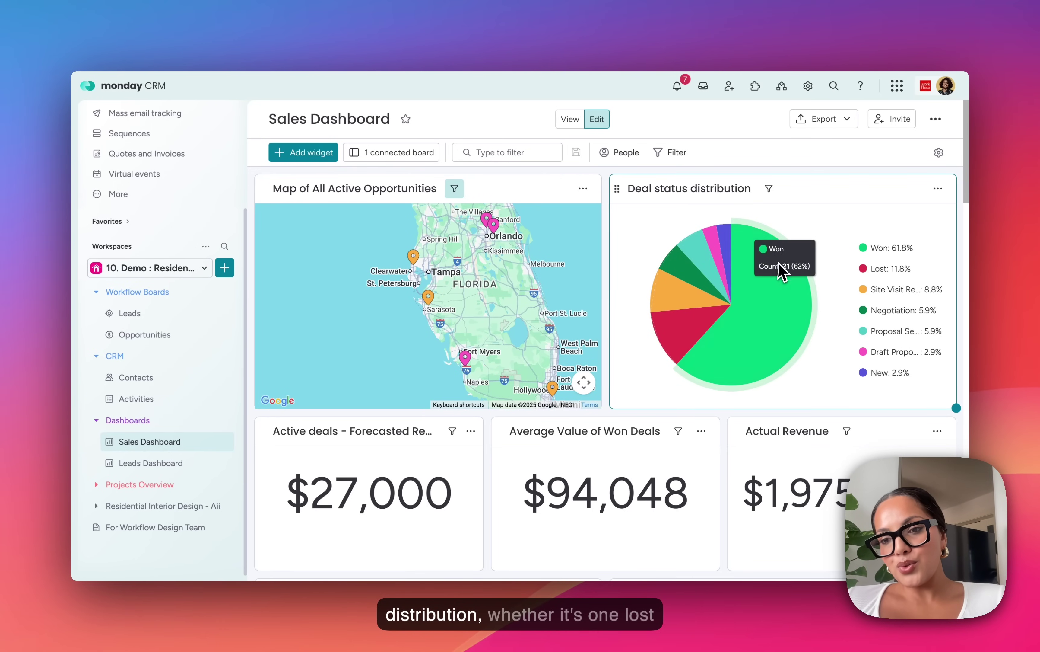
mouse_move(683, 329)
mouse_move(672, 305)
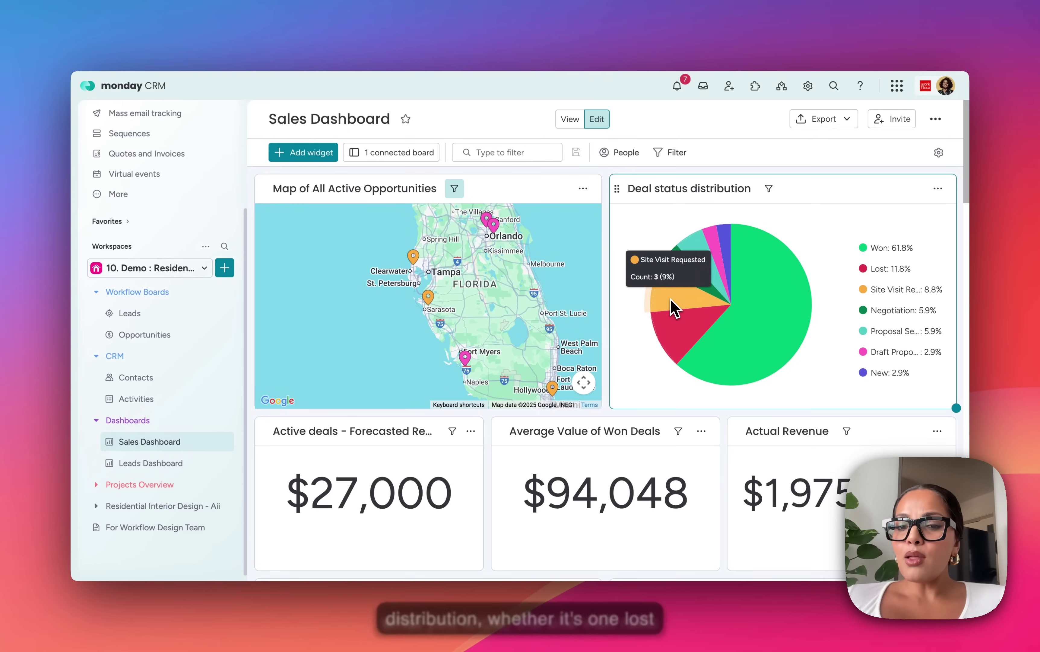
mouse_move(698, 246)
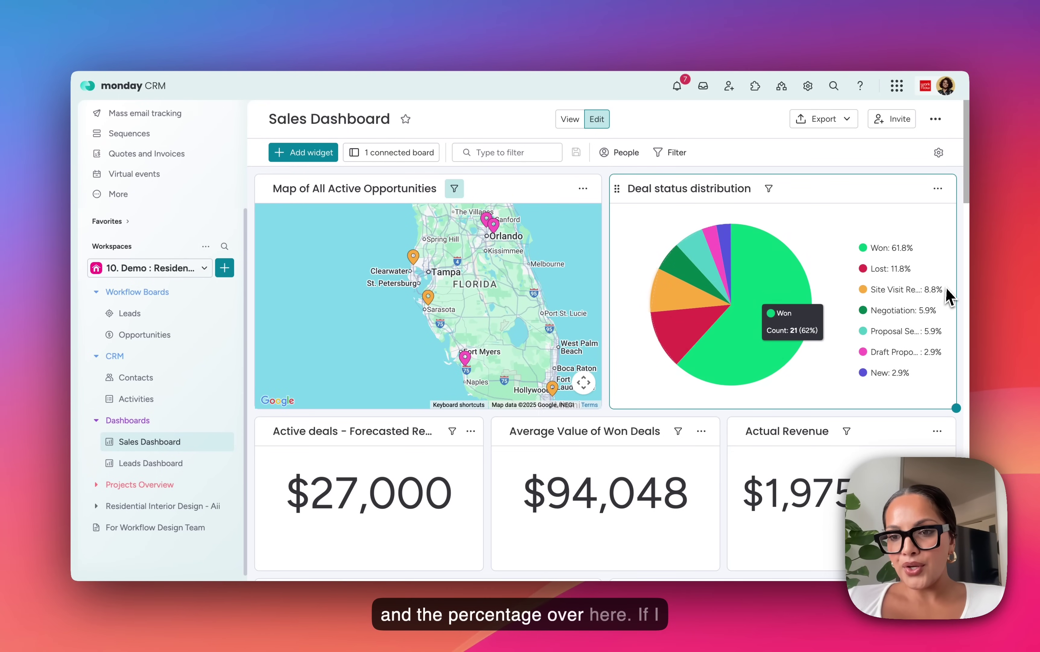
scroll(965, 282, "down", 3)
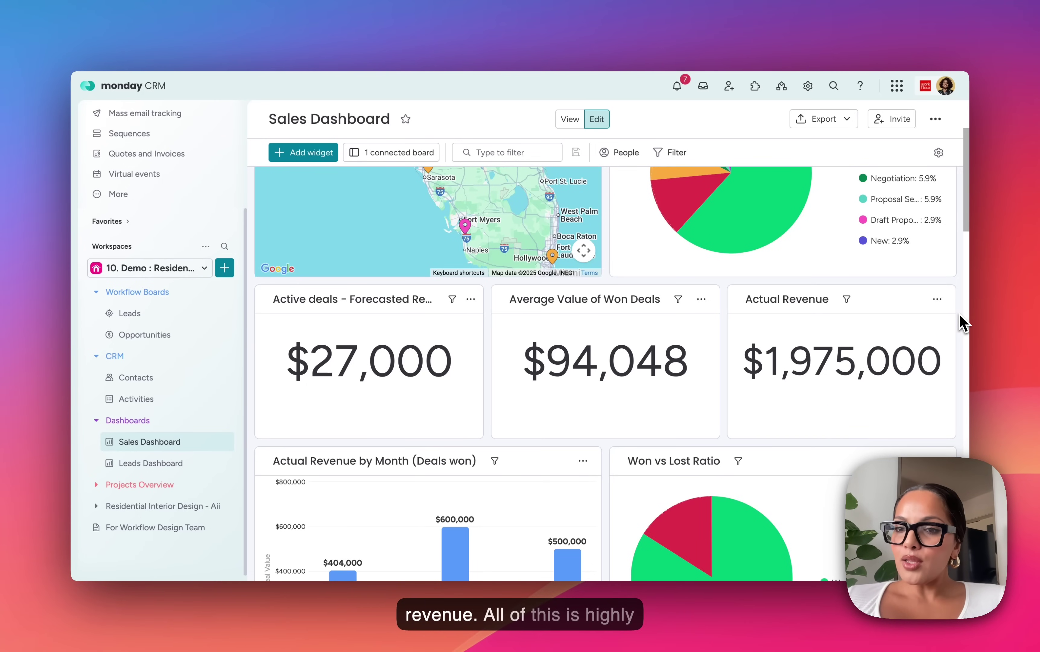
scroll(963, 323, "down", 5)
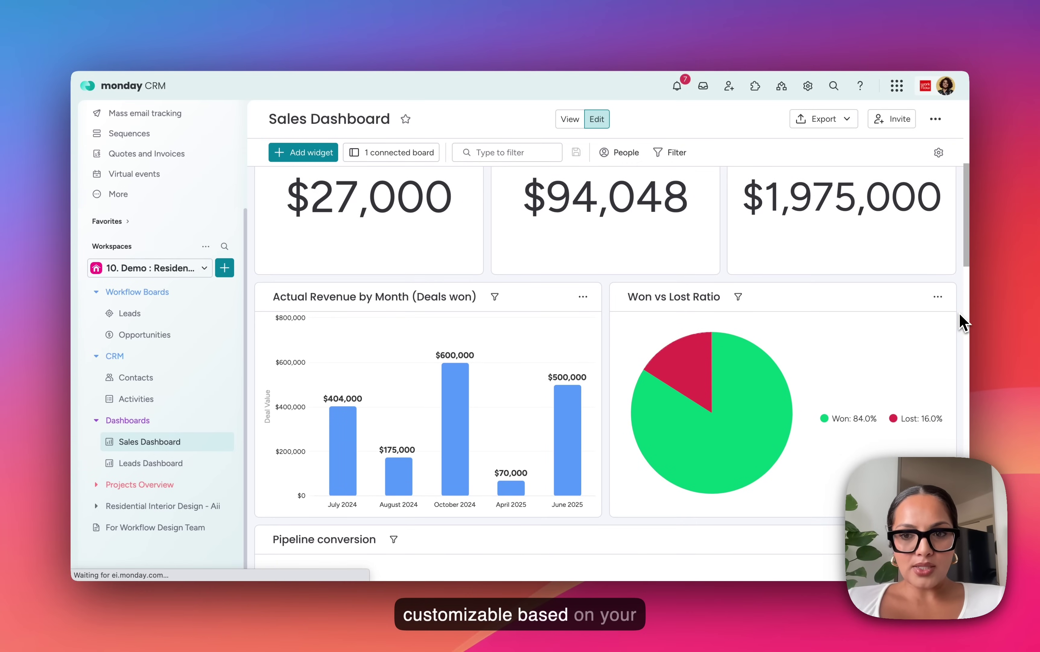
scroll(964, 323, "down", 2)
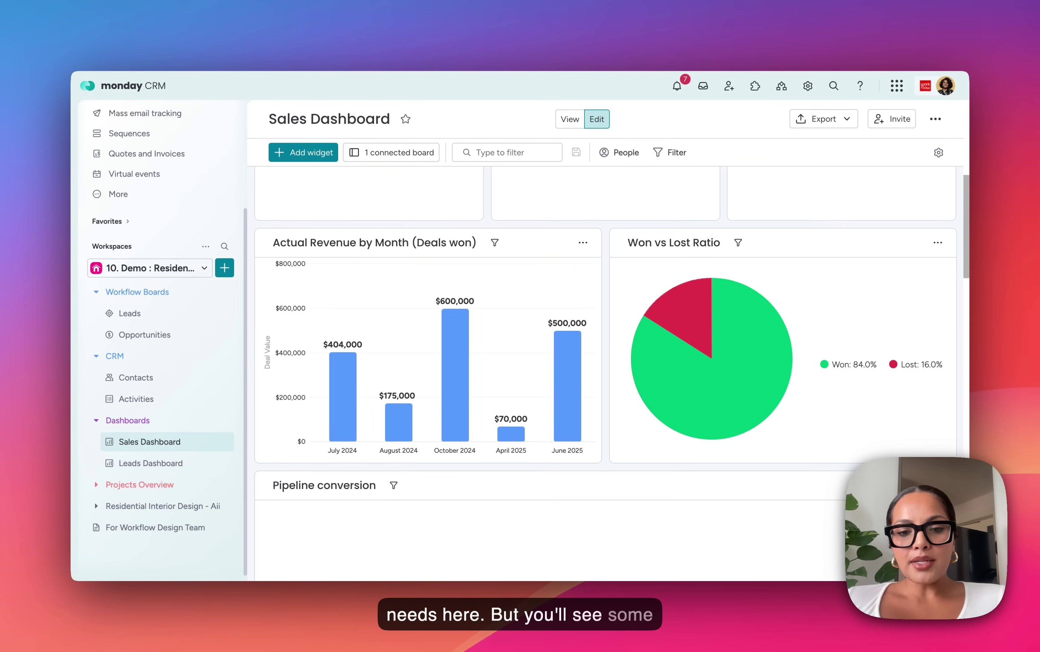
scroll(606, 403, "up", 1)
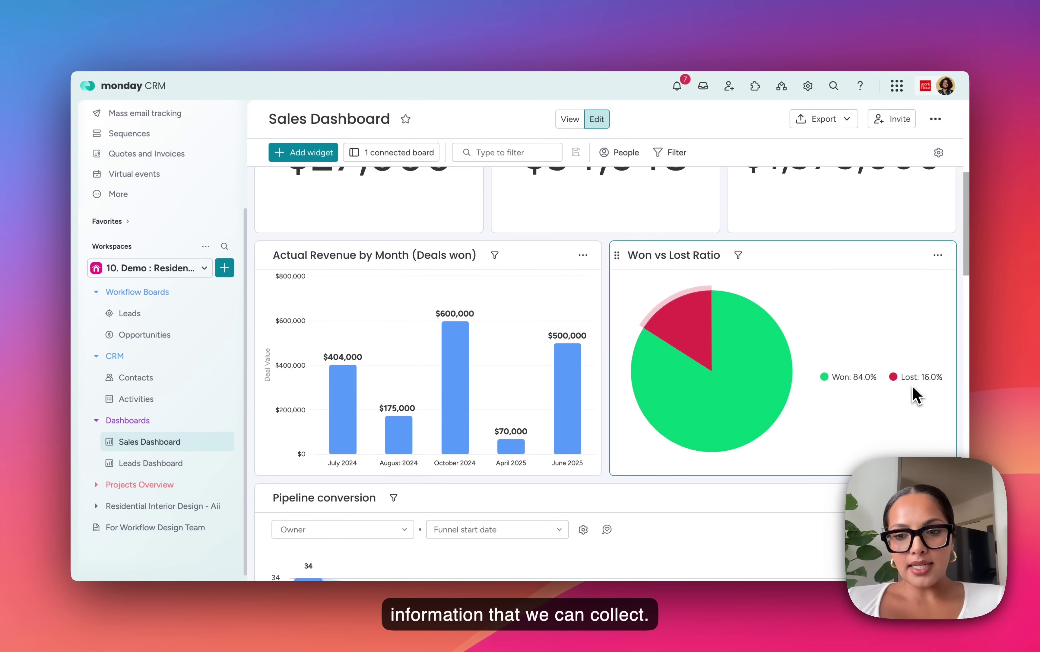
Step: Inspect the remaining Sales Dashboard widgets further down the page
mouse_move(736, 374)
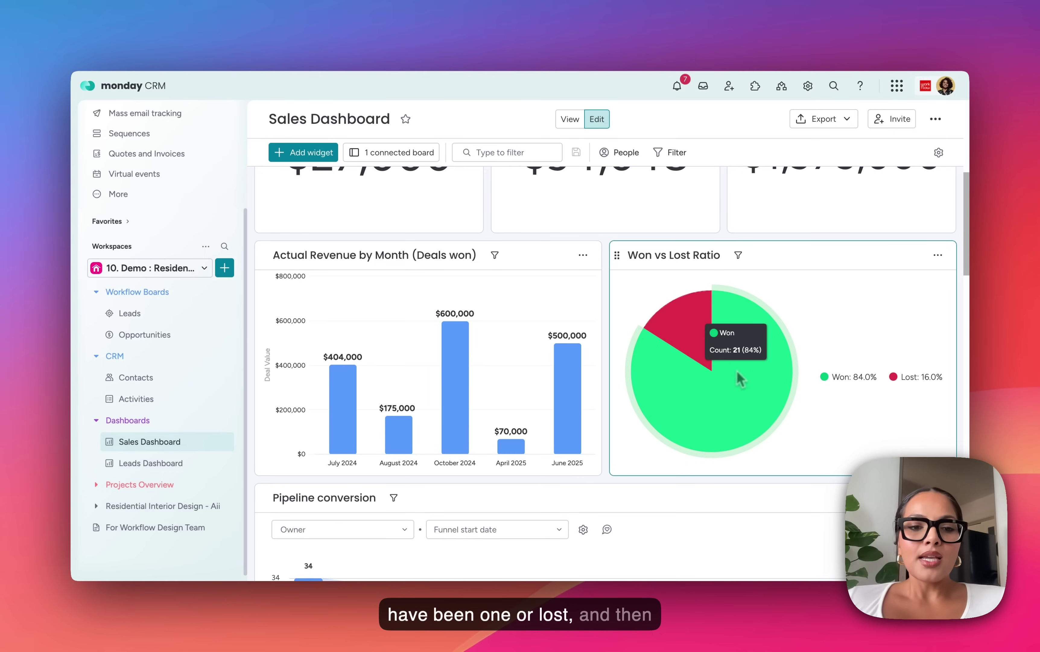
mouse_move(521, 432)
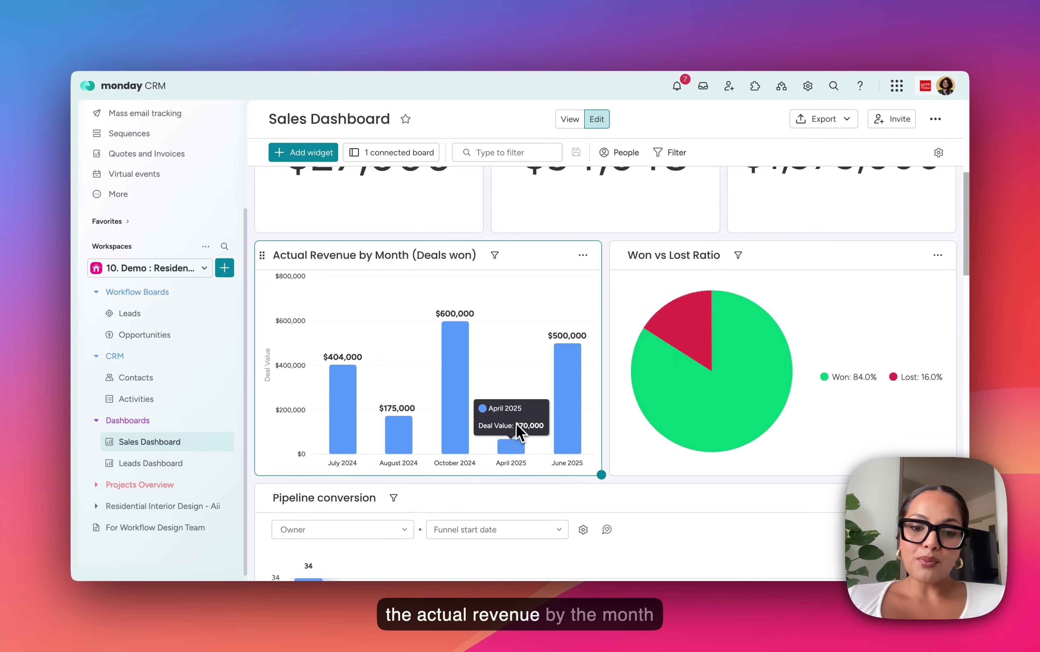
scroll(968, 341, "down", 4)
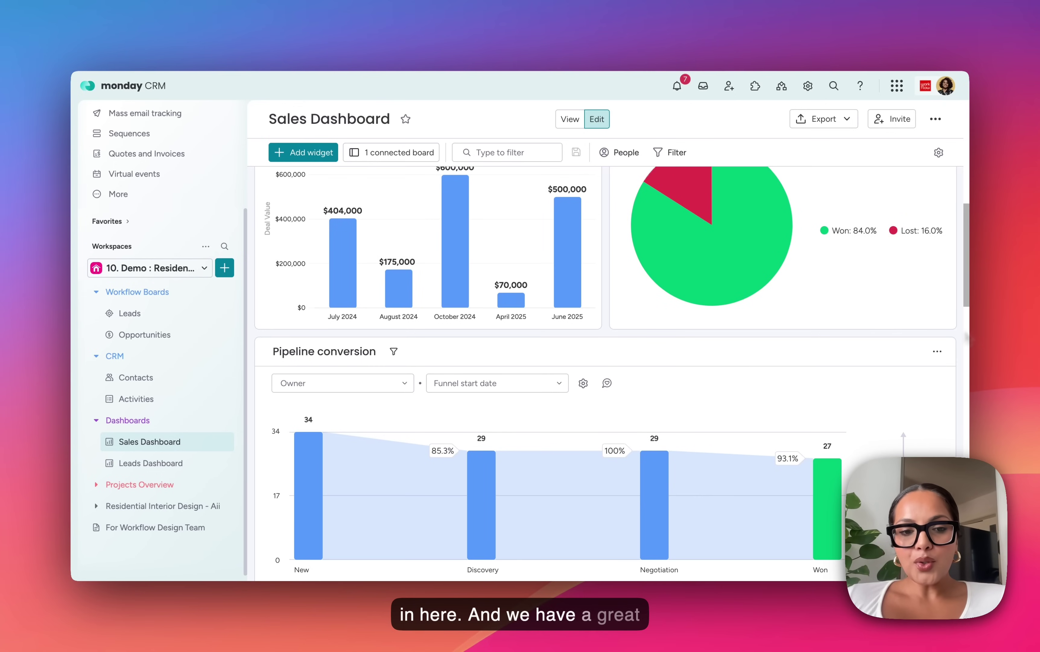
scroll(968, 339, "down", 2)
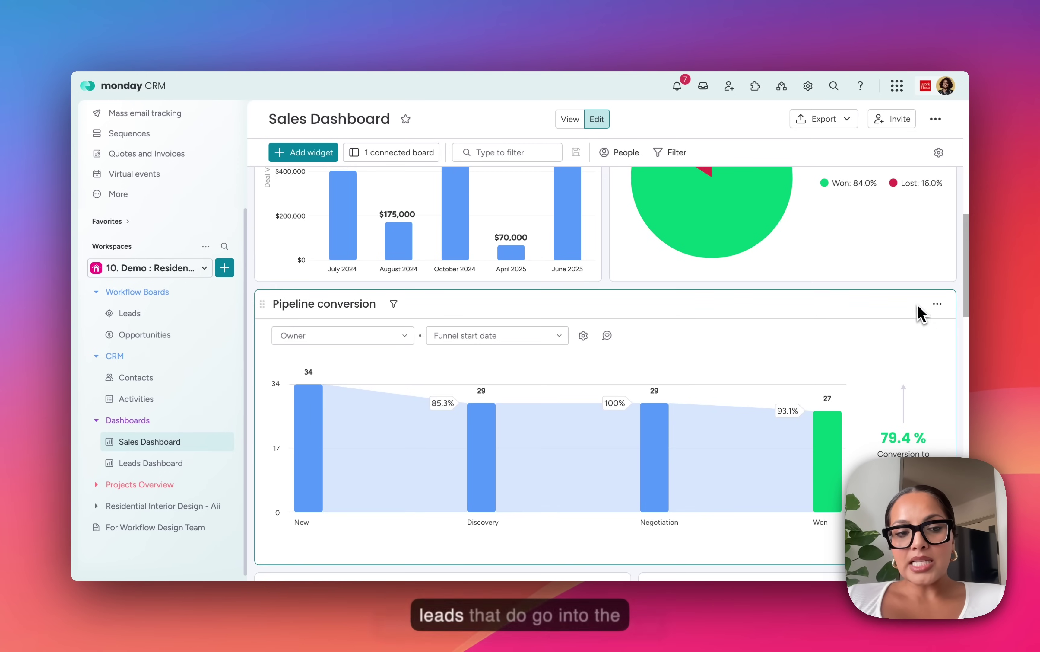
mouse_move(316, 425)
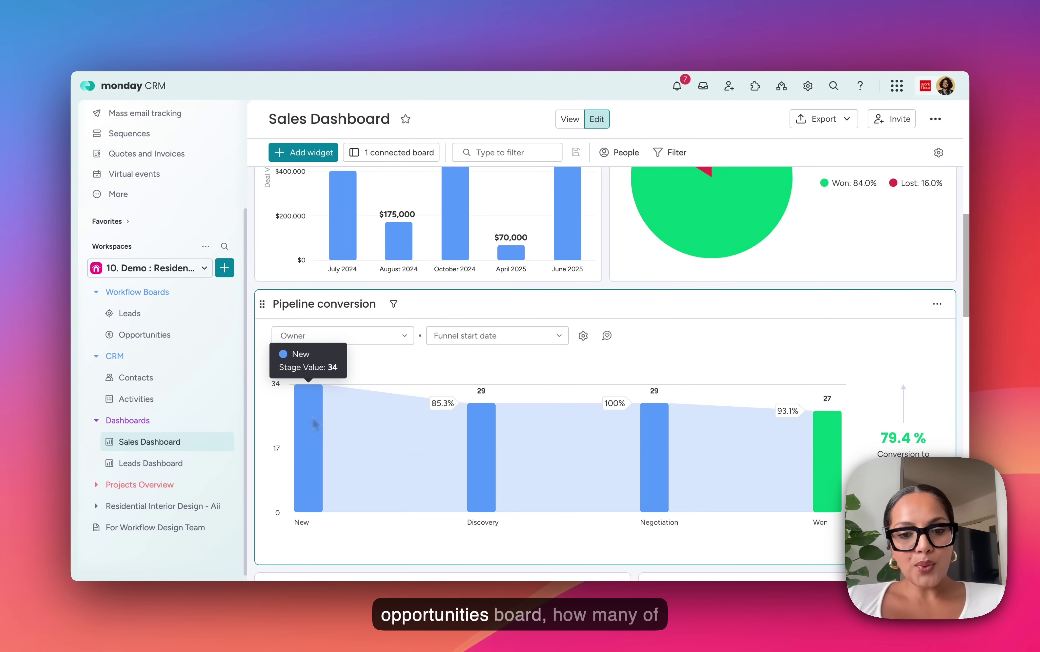
mouse_move(827, 480)
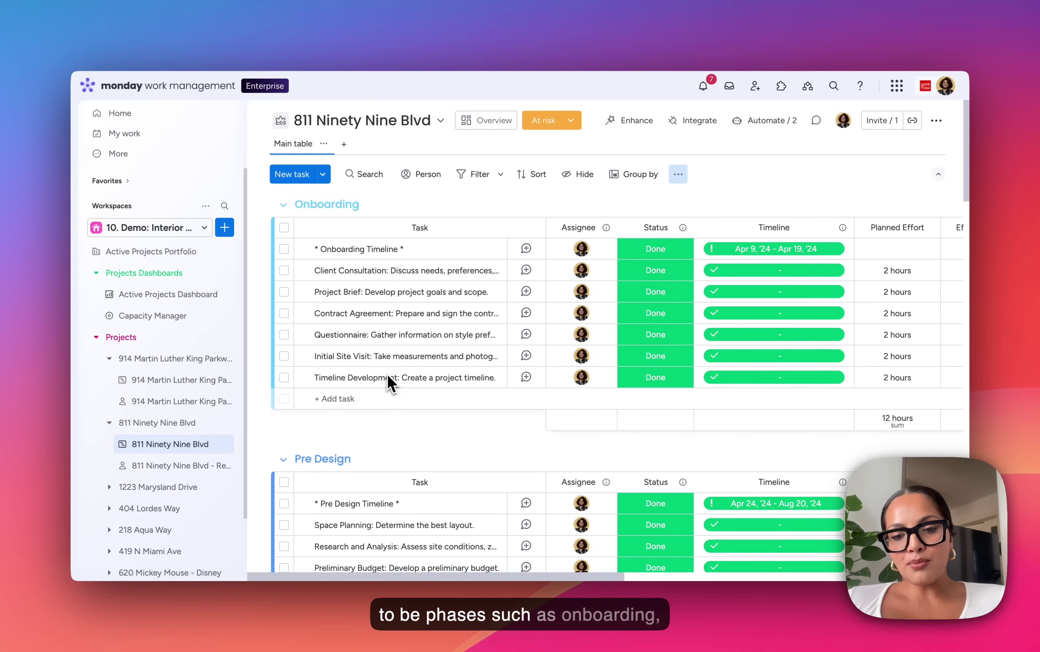
scroll(401, 431, "down", 2)
scroll(402, 439, "down", 4)
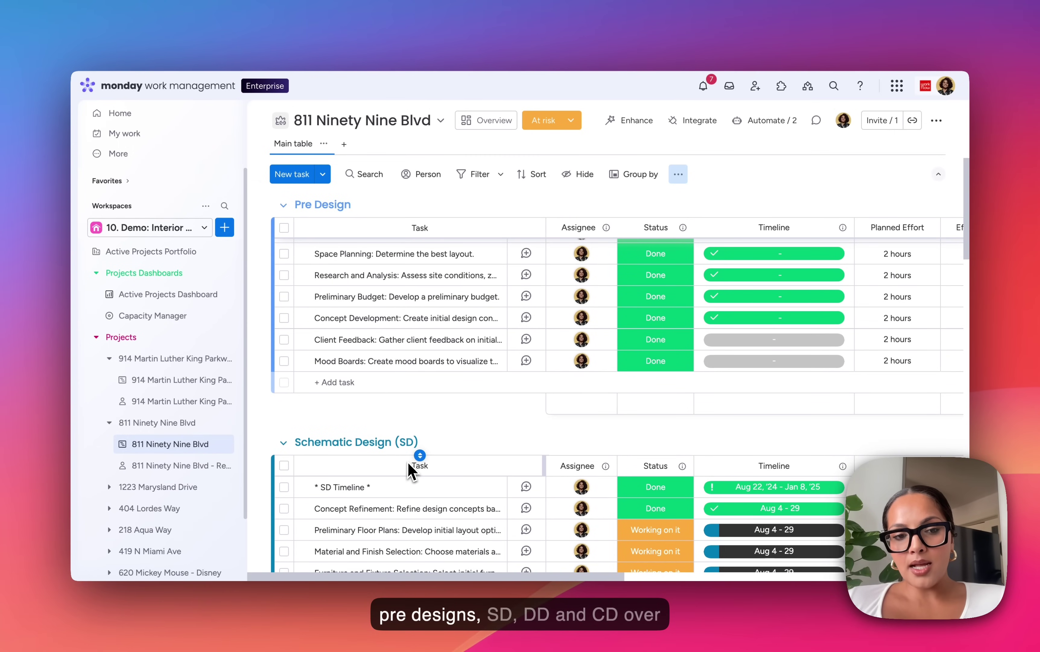
scroll(437, 444, "down", 15)
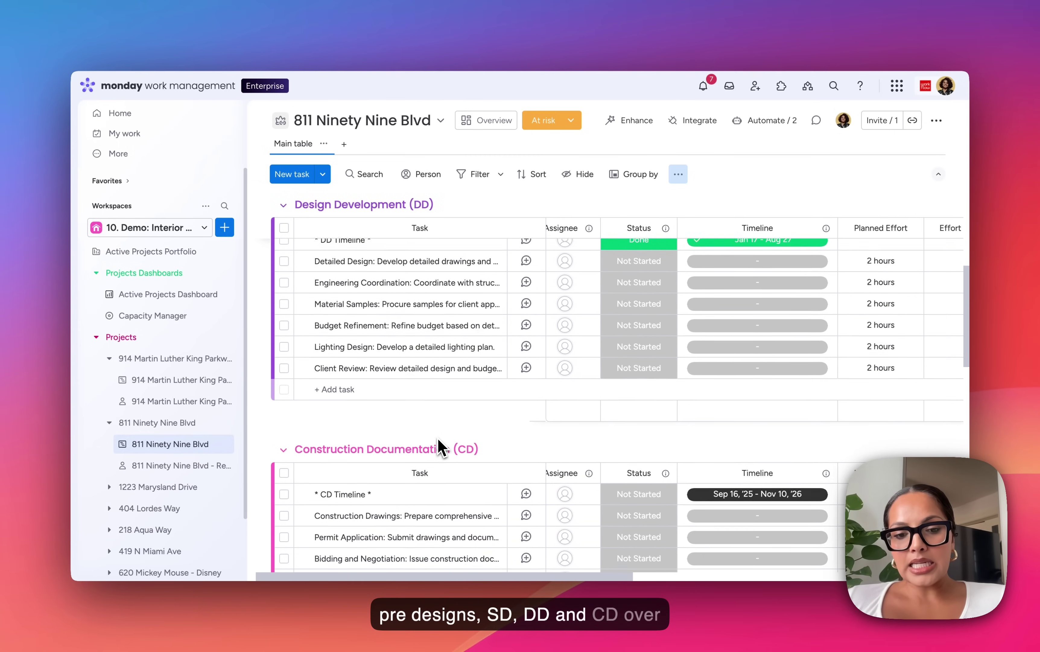
scroll(438, 456, "up", 6)
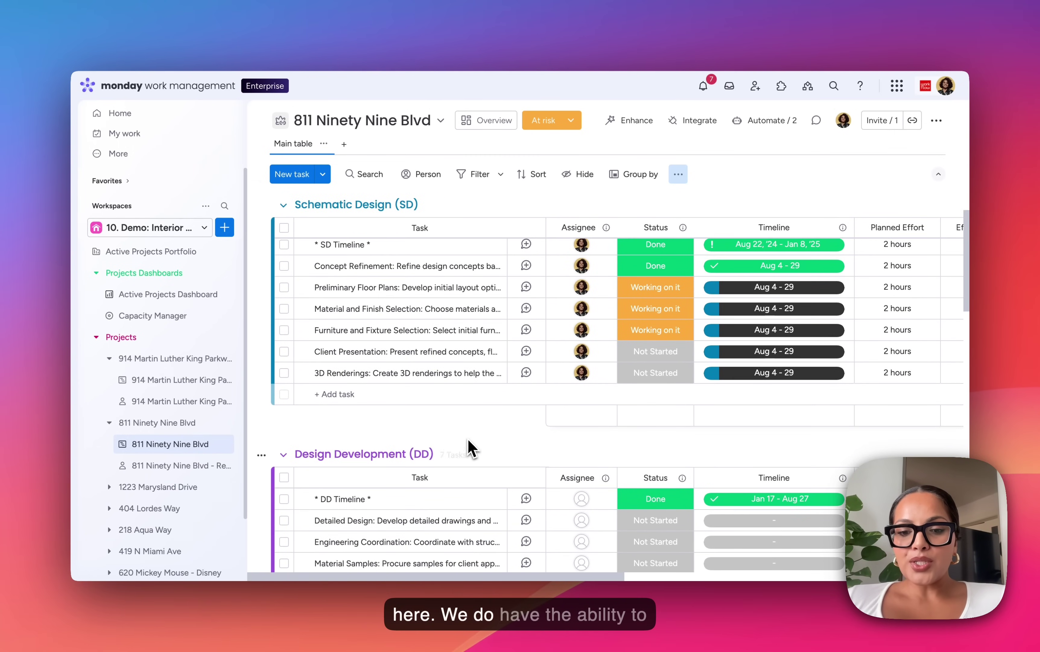
scroll(472, 448, "down", 4)
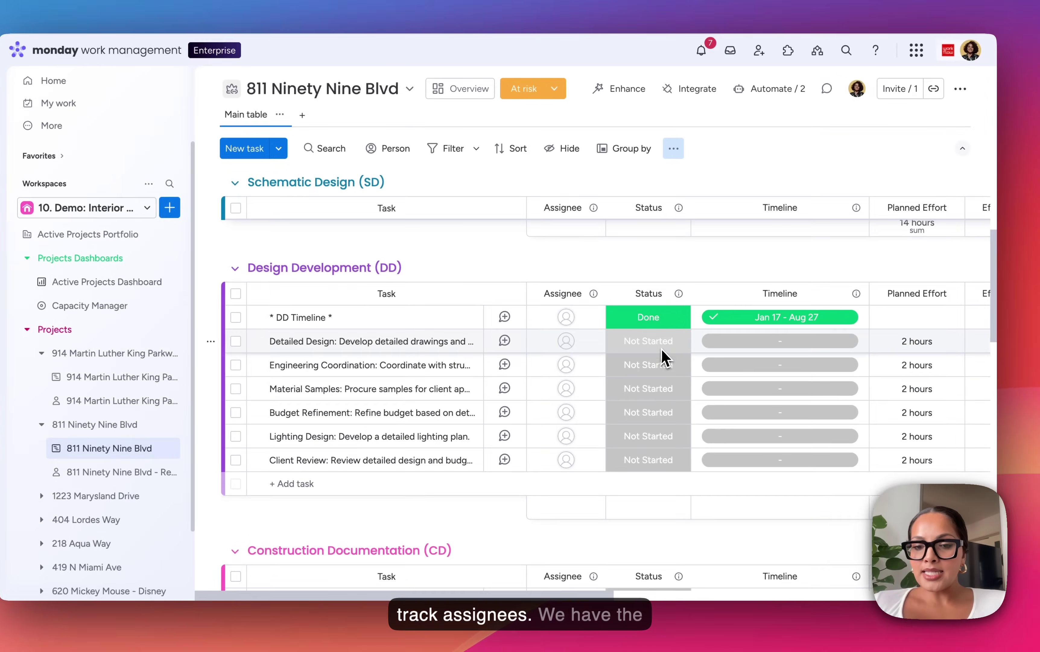
left_click(666, 348)
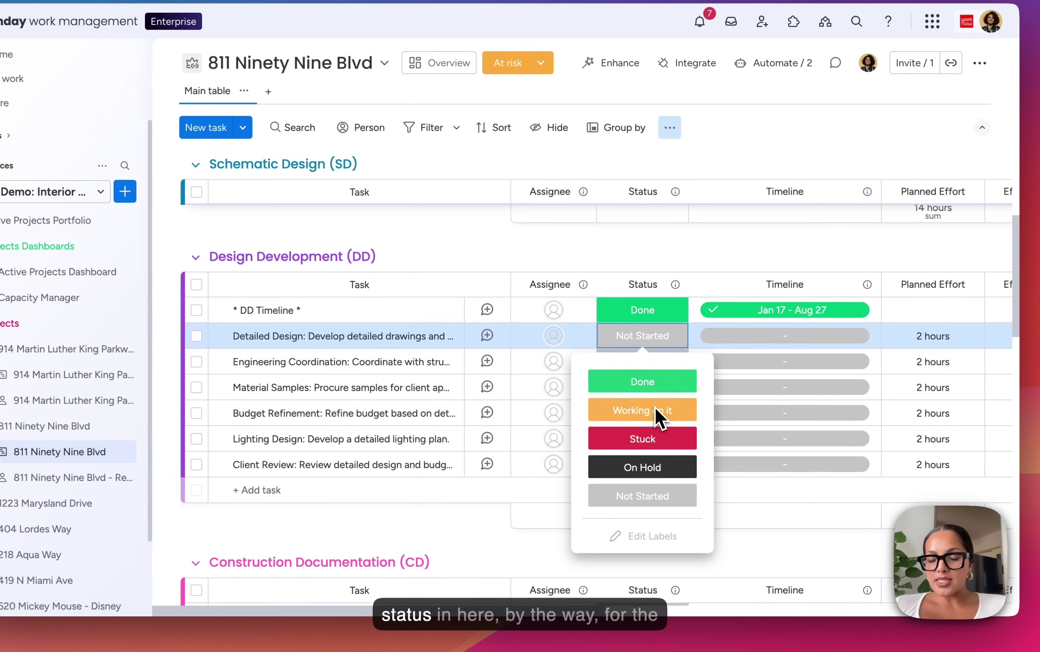
left_click(645, 258)
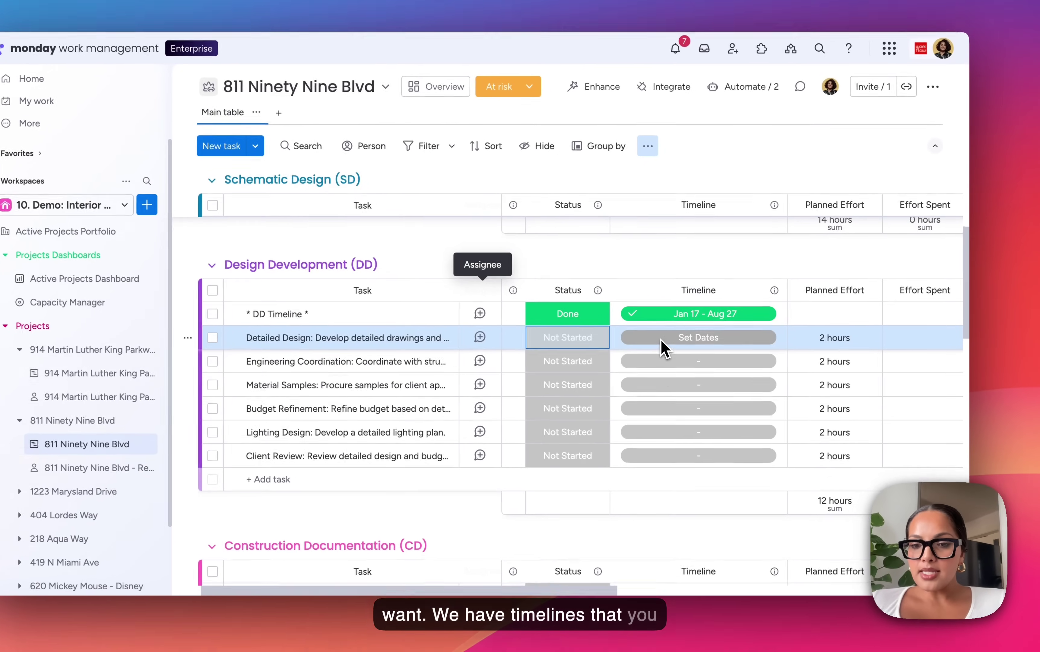
left_click(700, 347)
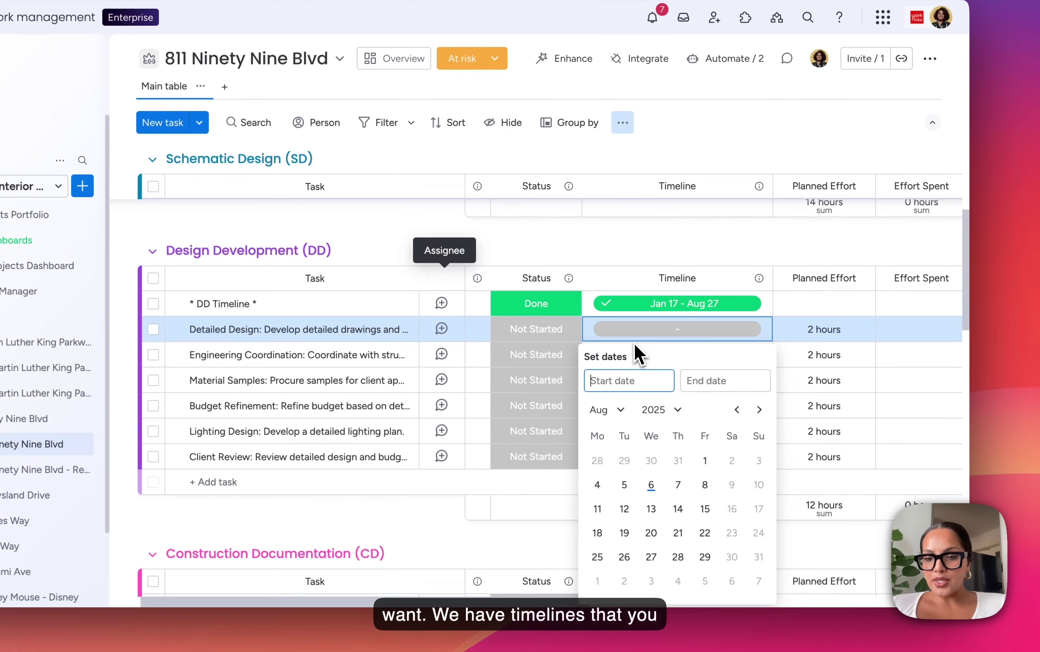
left_click(750, 266)
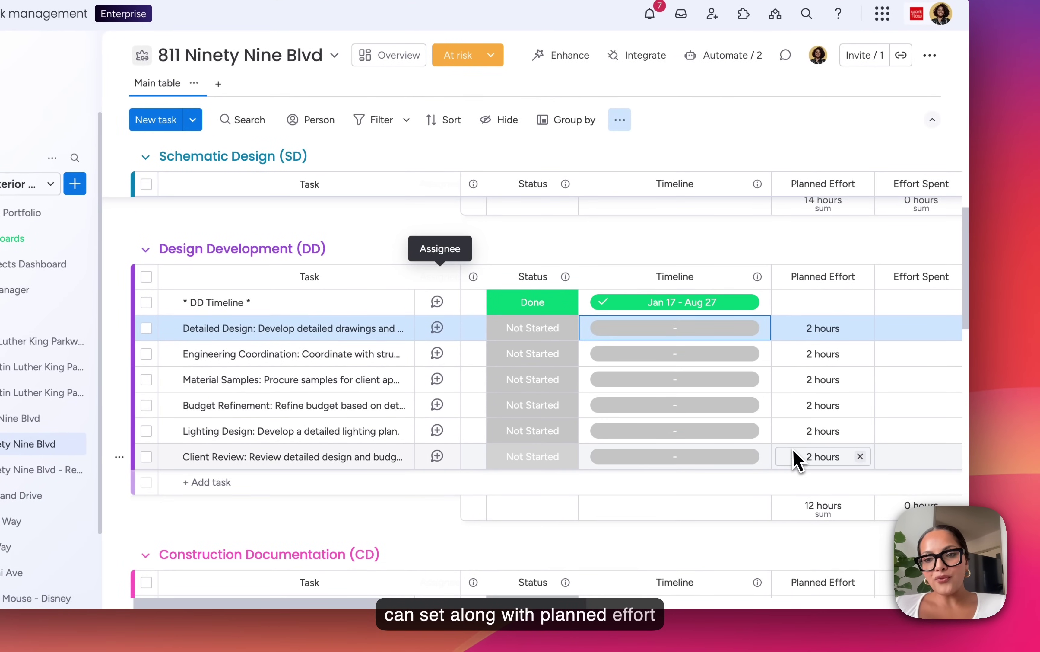
scroll(794, 469, "right", 10)
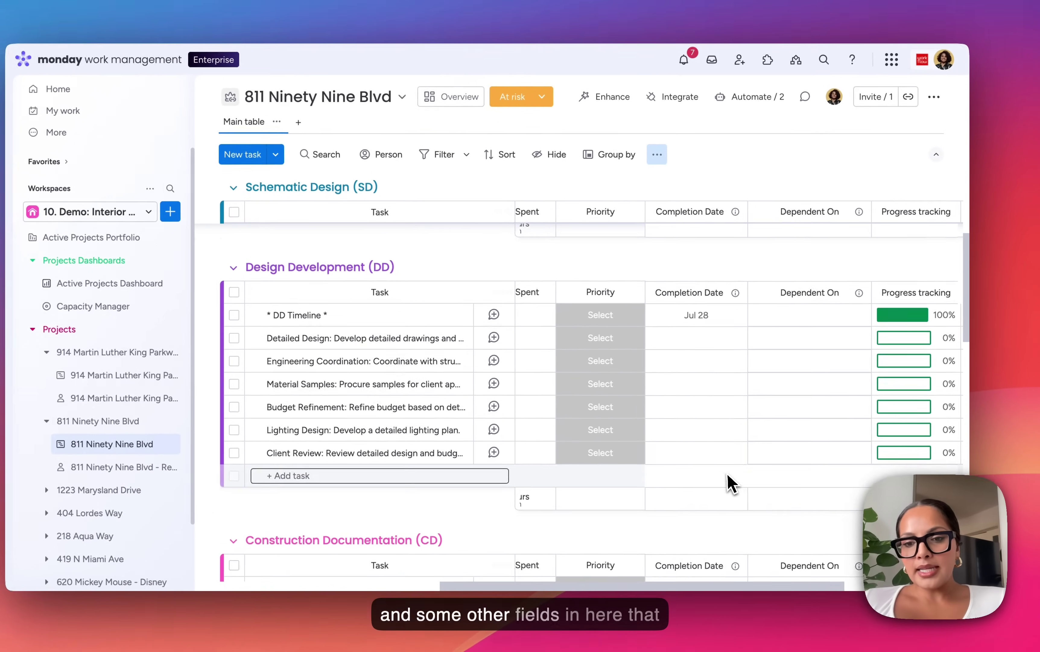
scroll(794, 472, "left", 10)
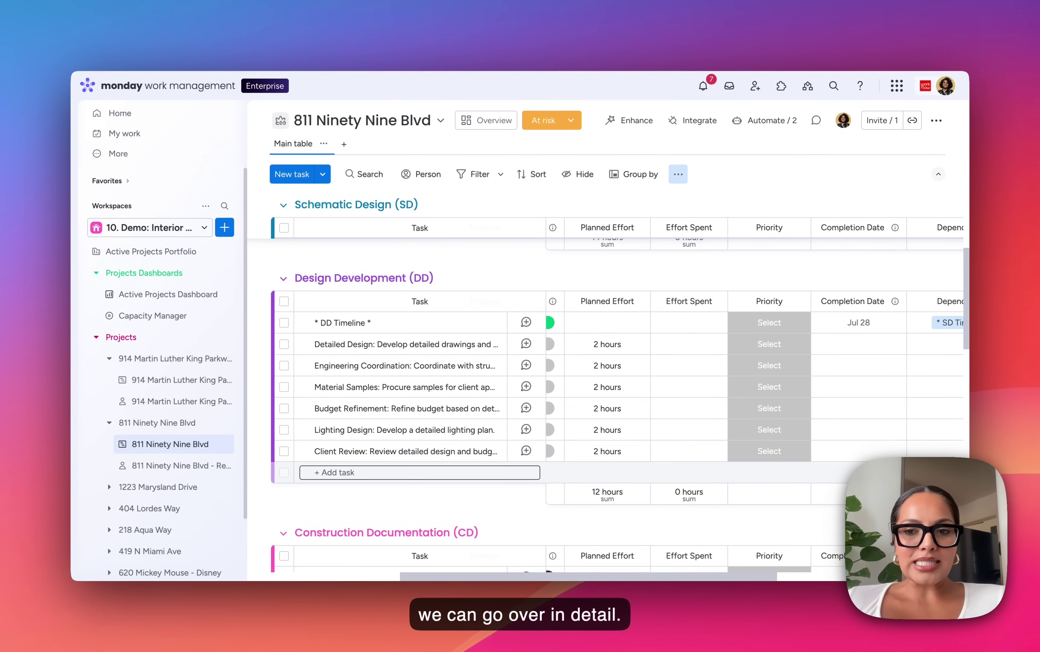
scroll(732, 486, "left", 5)
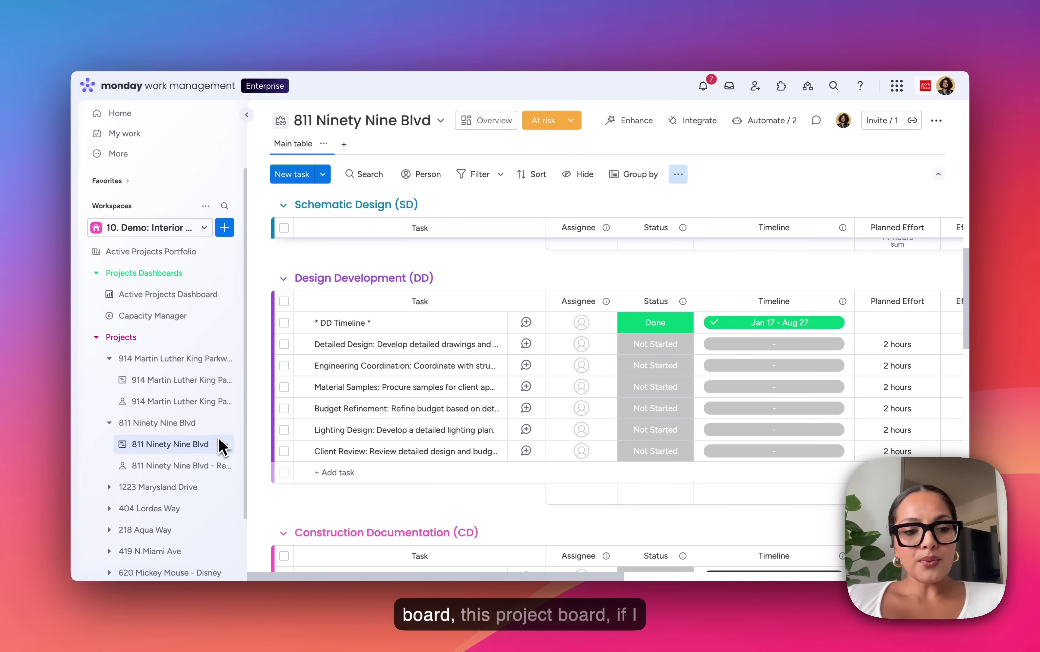
left_click(190, 422)
left_click(161, 358)
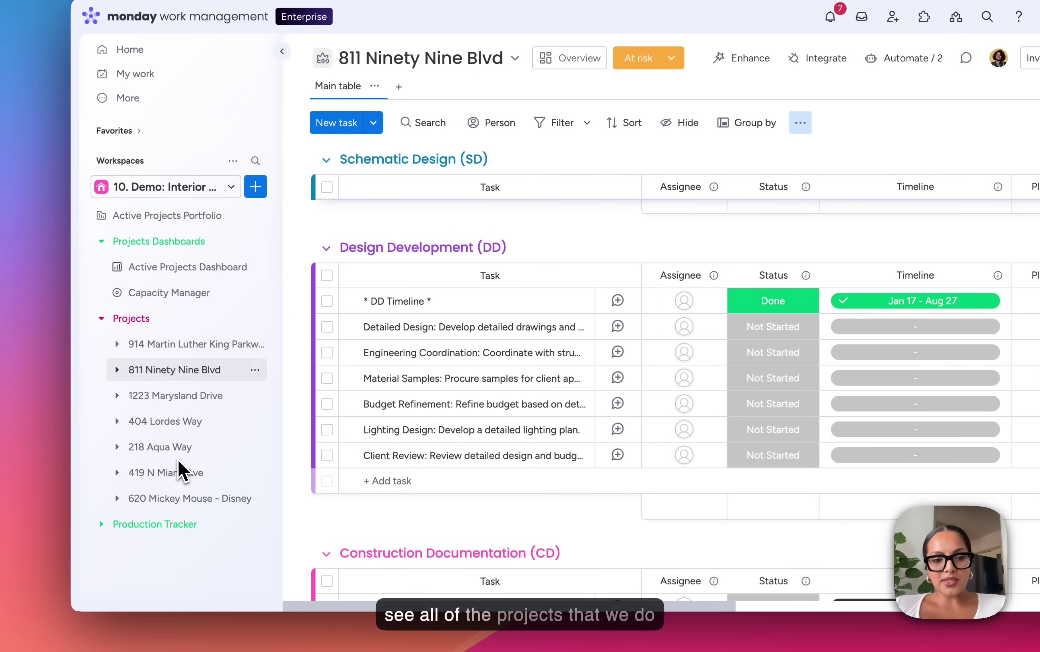
left_click(169, 274)
left_click(167, 218)
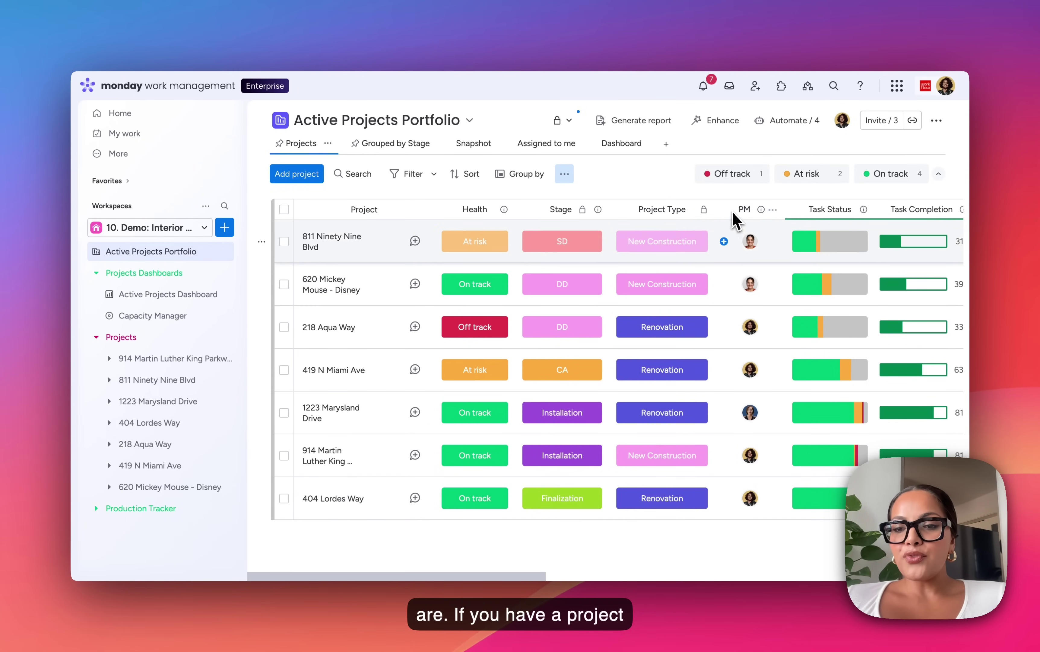
mouse_move(751, 244)
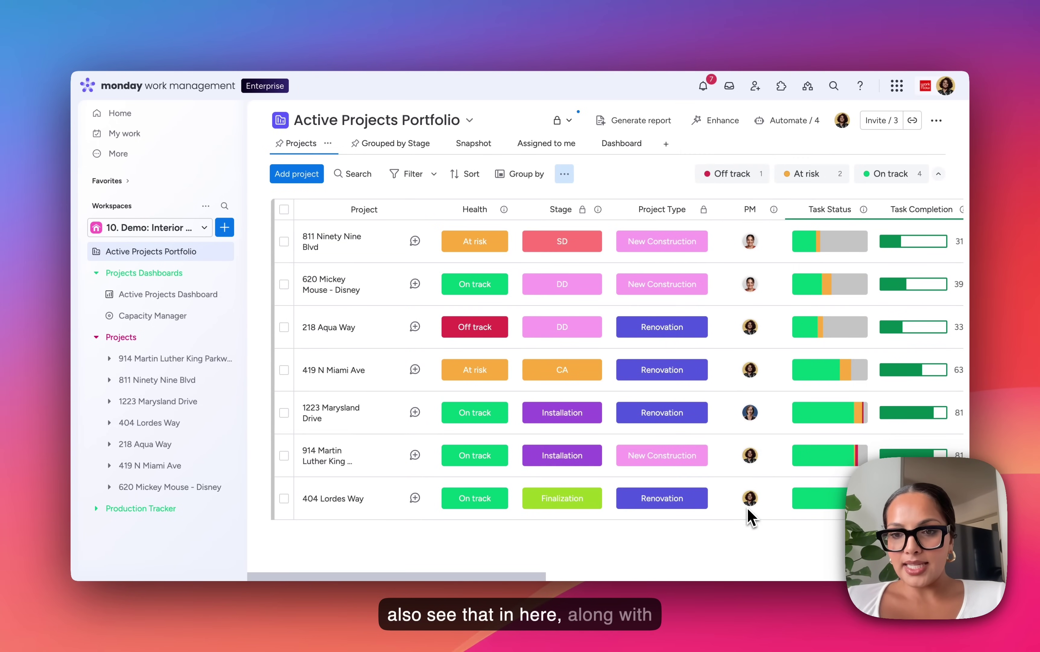
scroll(758, 573, "right", 5)
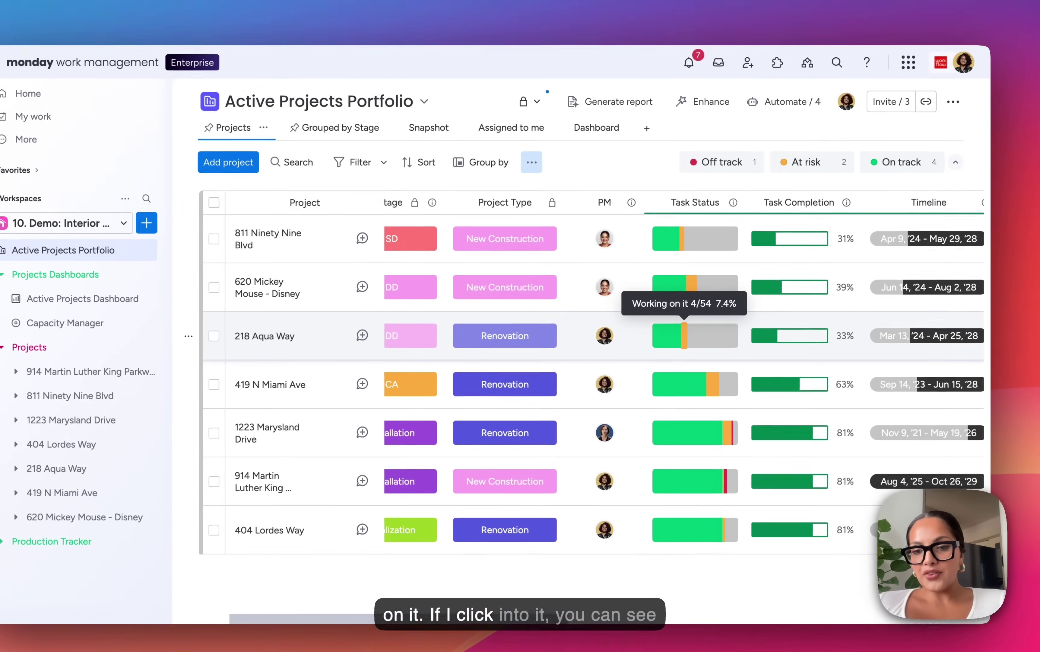
left_click(699, 327)
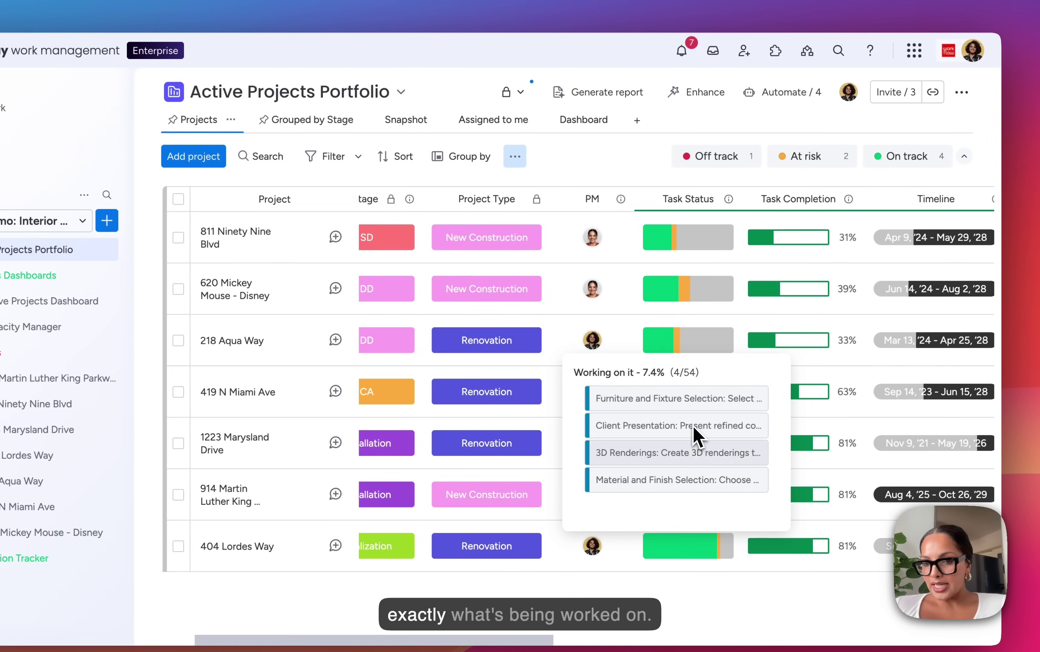
left_click(712, 400)
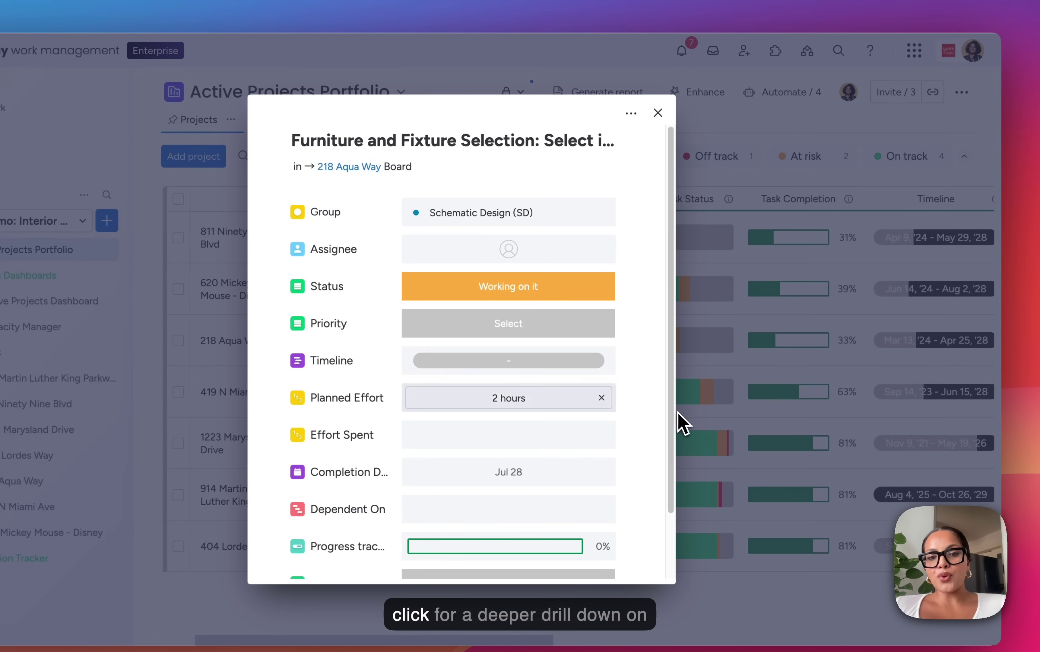
scroll(560, 298, "down", 3)
scroll(561, 297, "up", 3)
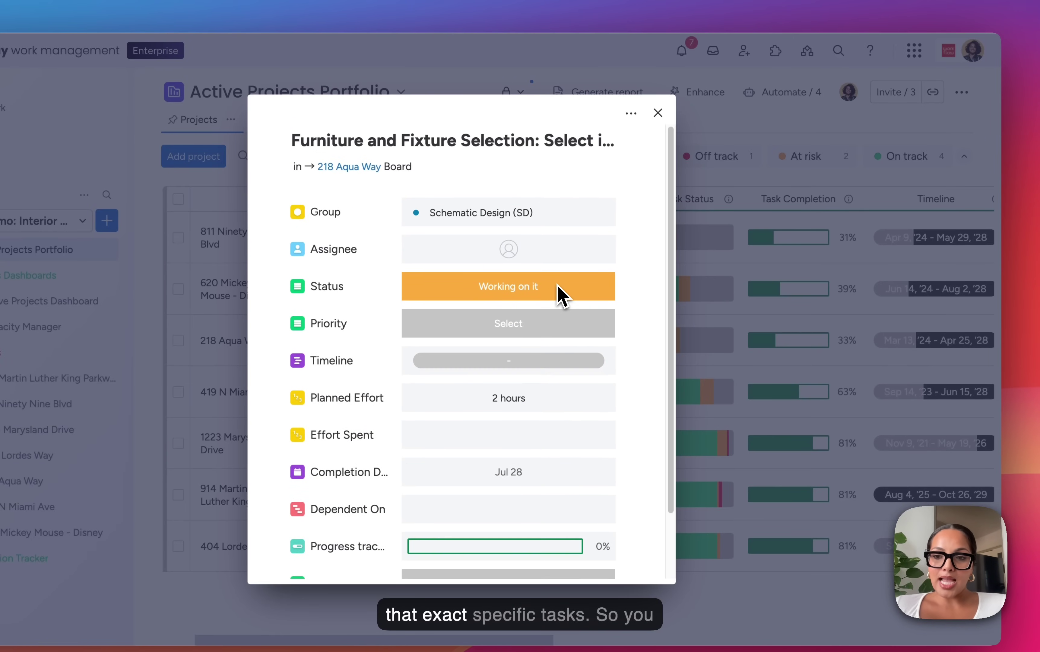
left_click(658, 114)
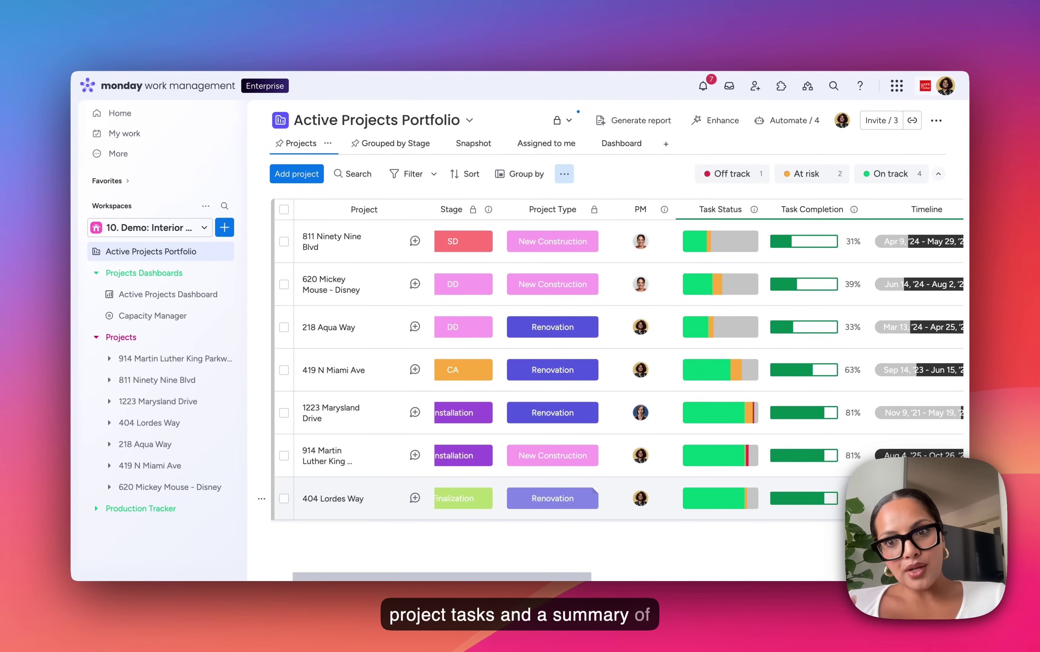
scroll(655, 519, "right", 5)
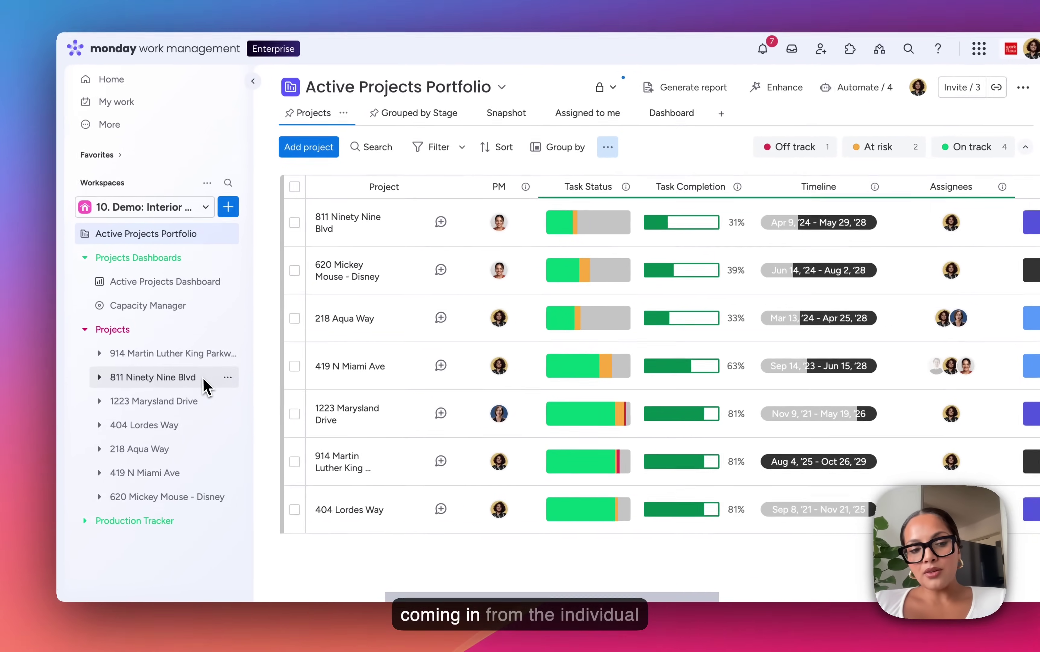
left_click(189, 380)
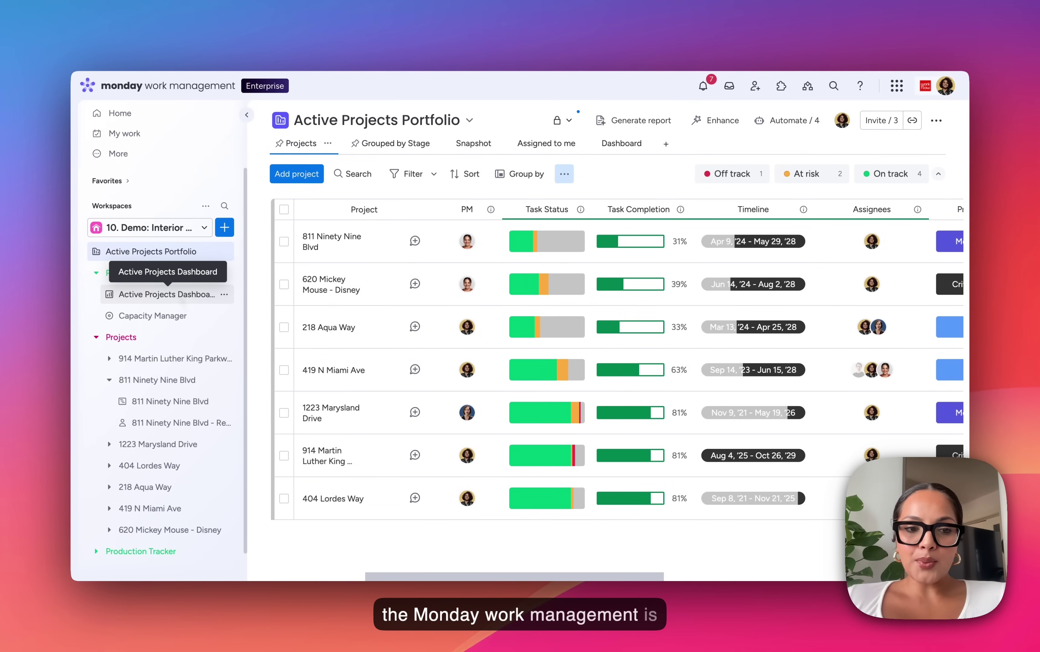
left_click(181, 298)
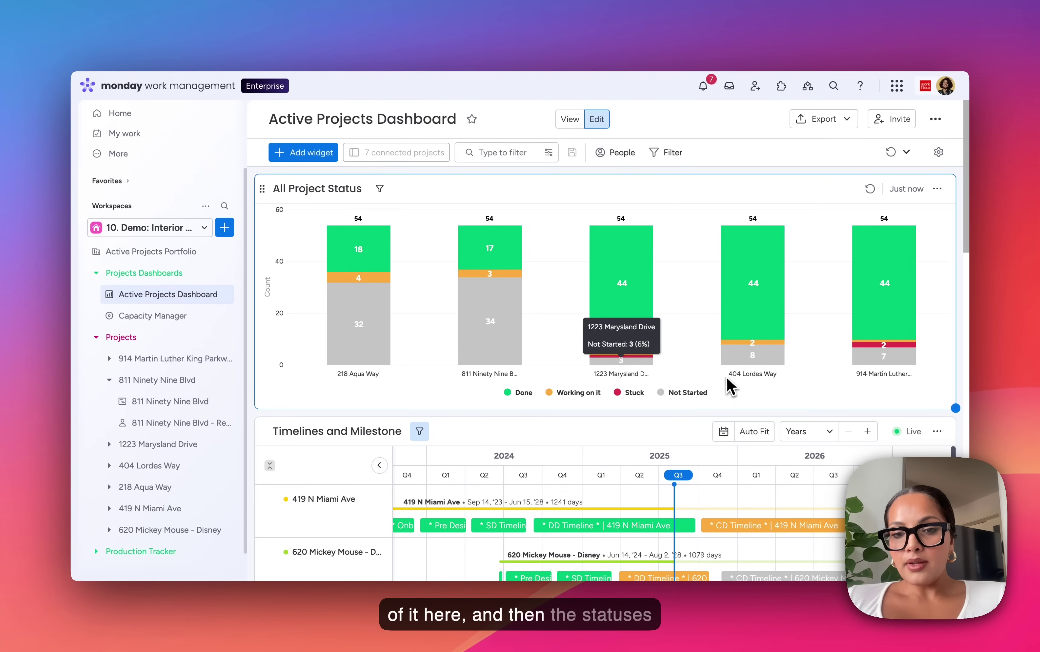
mouse_move(627, 357)
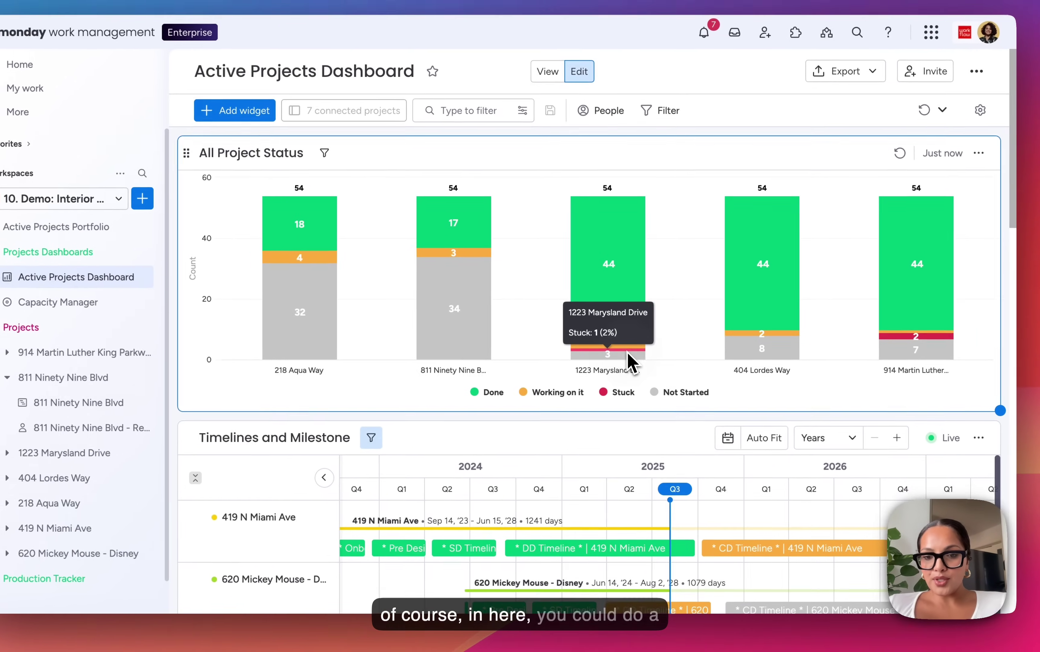
left_click(638, 356)
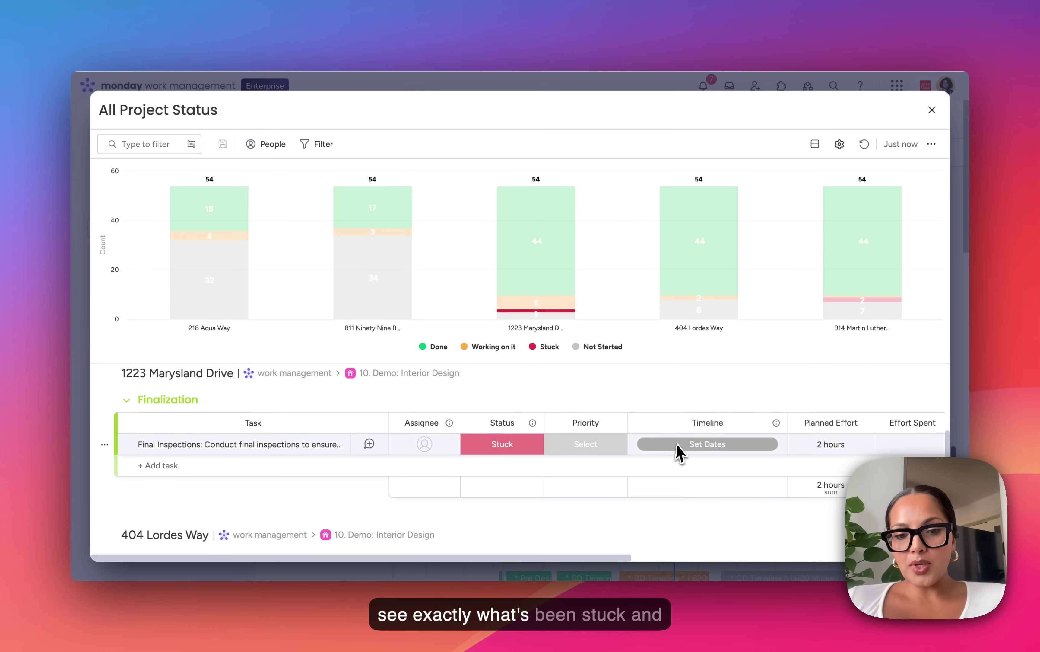
scroll(673, 453, "right", 10)
scroll(687, 452, "left", 5)
scroll(690, 449, "left", 5)
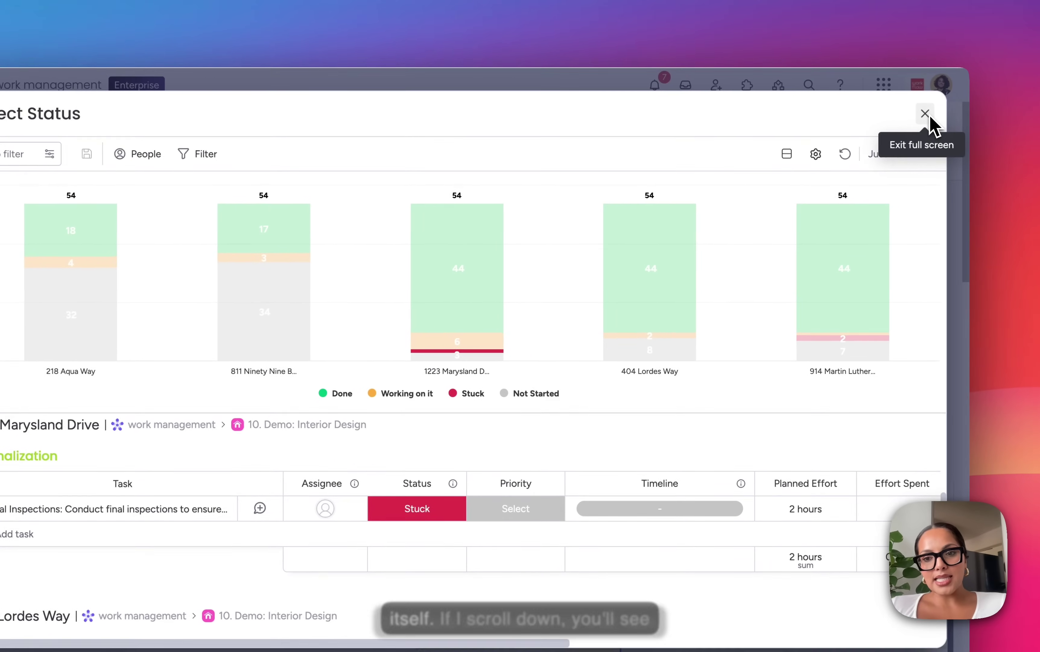
Step: Close the drill-down and drag the 419 N Miami Ave DD Timeline bar so the project ends Jun 8, '28
left_click(932, 109)
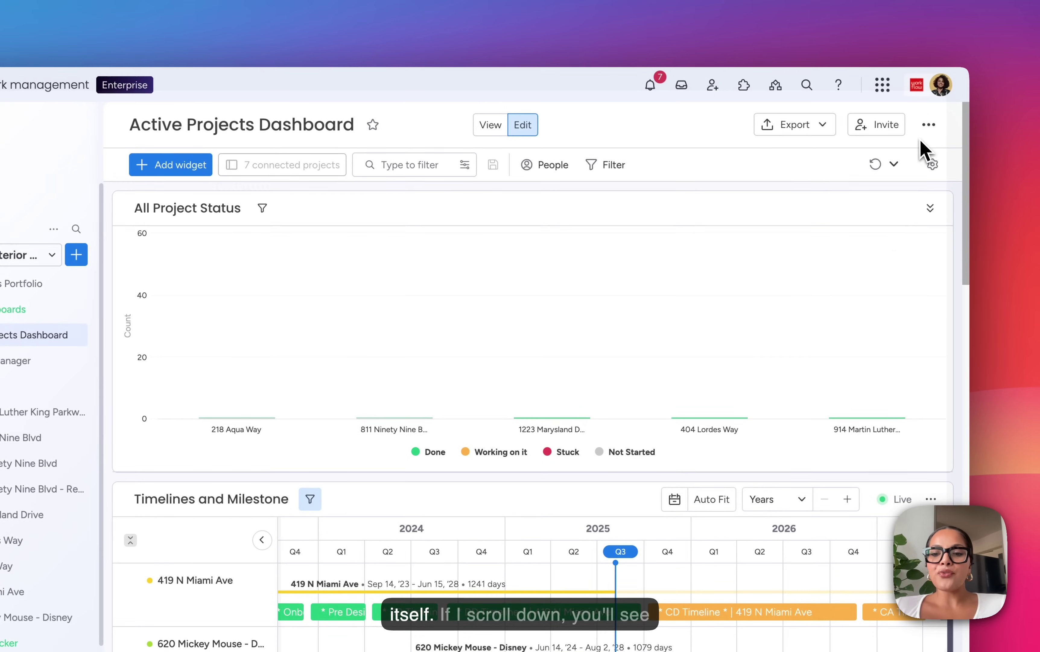
scroll(949, 301, "down", 5)
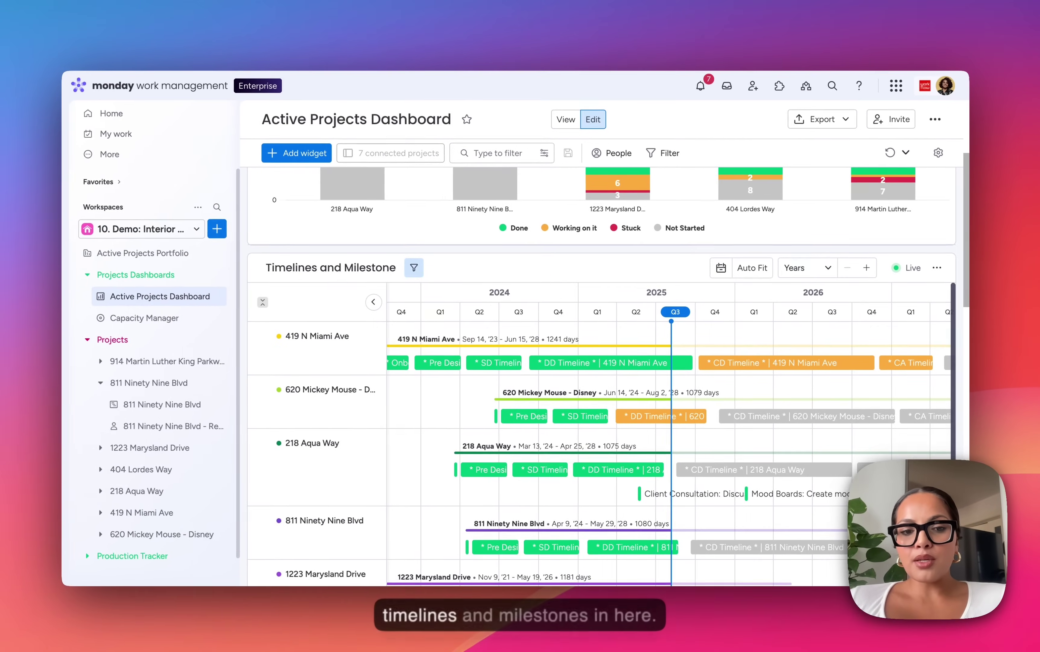
scroll(603, 375, "down", 1)
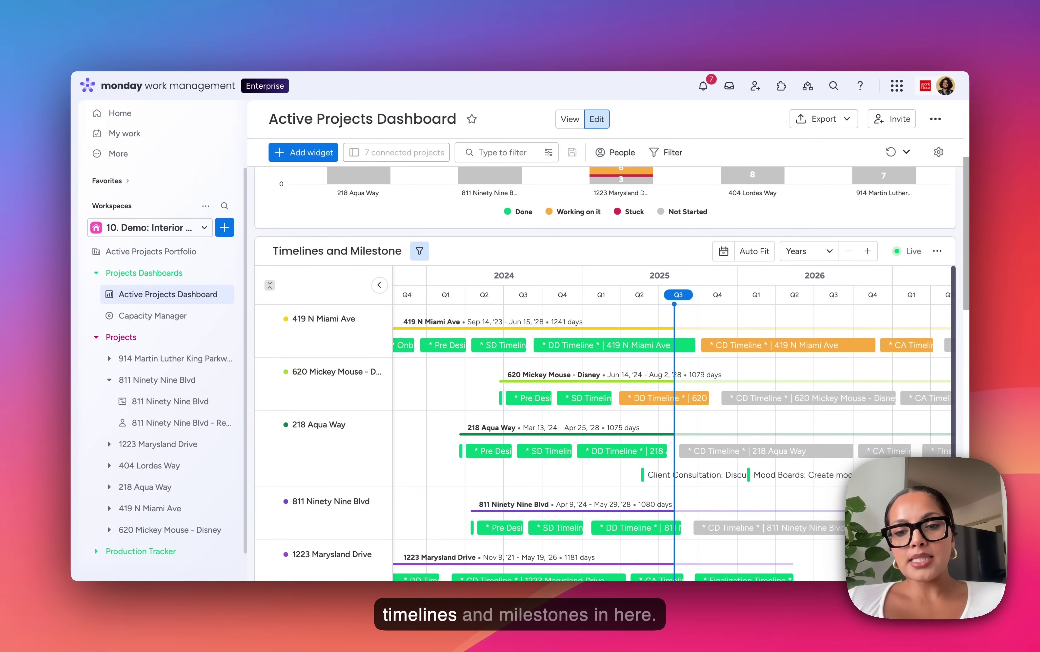
scroll(948, 259, "down", 2)
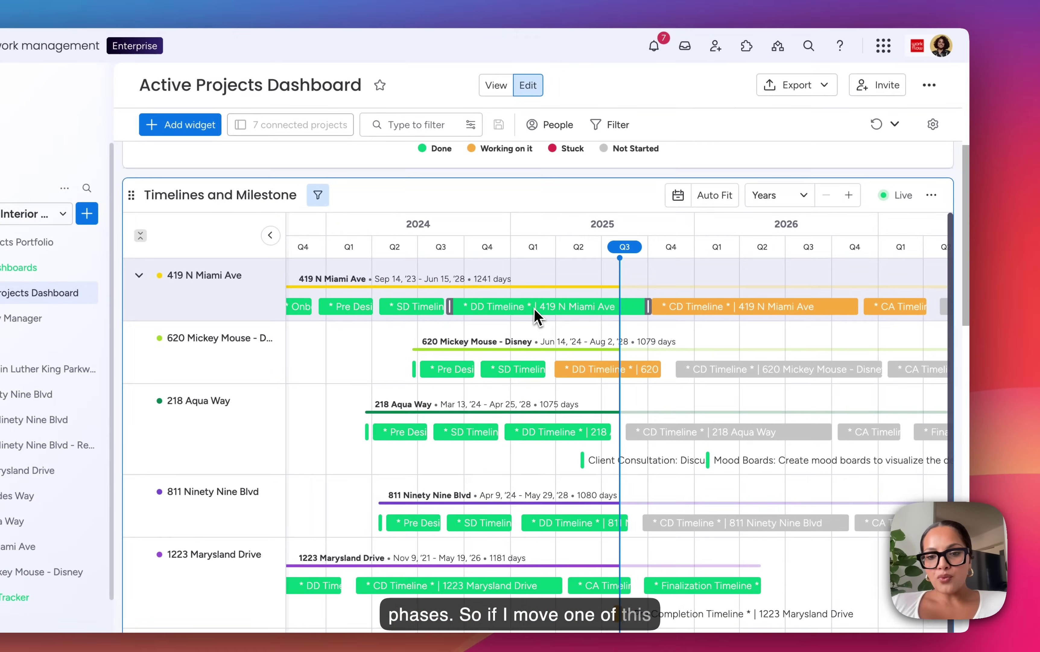
left_click_drag(599, 307, 568, 306)
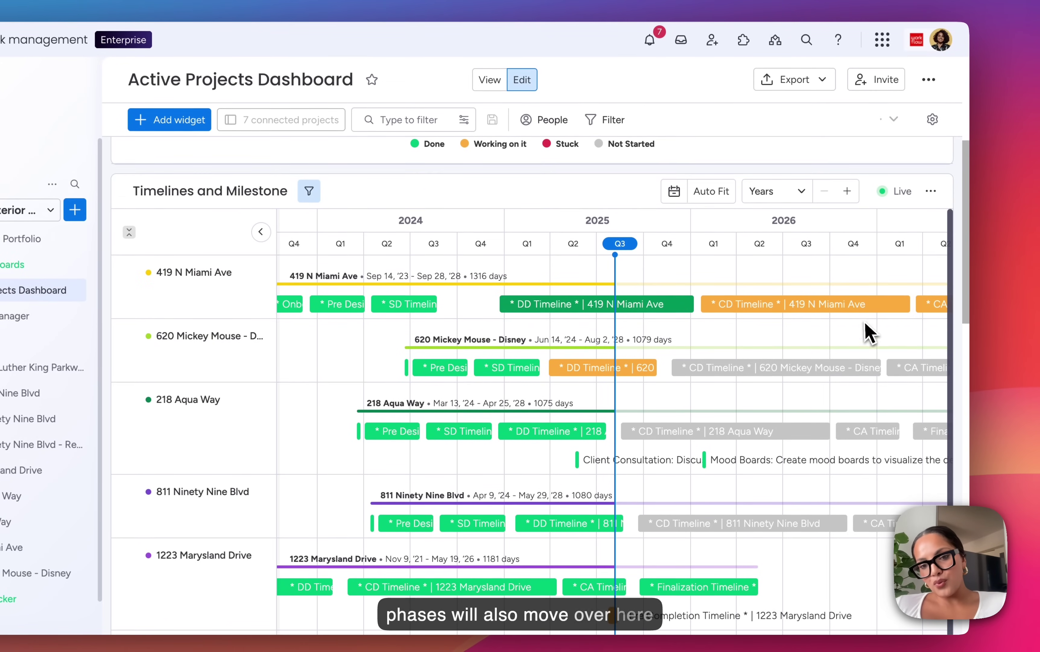
left_click_drag(556, 309, 504, 311)
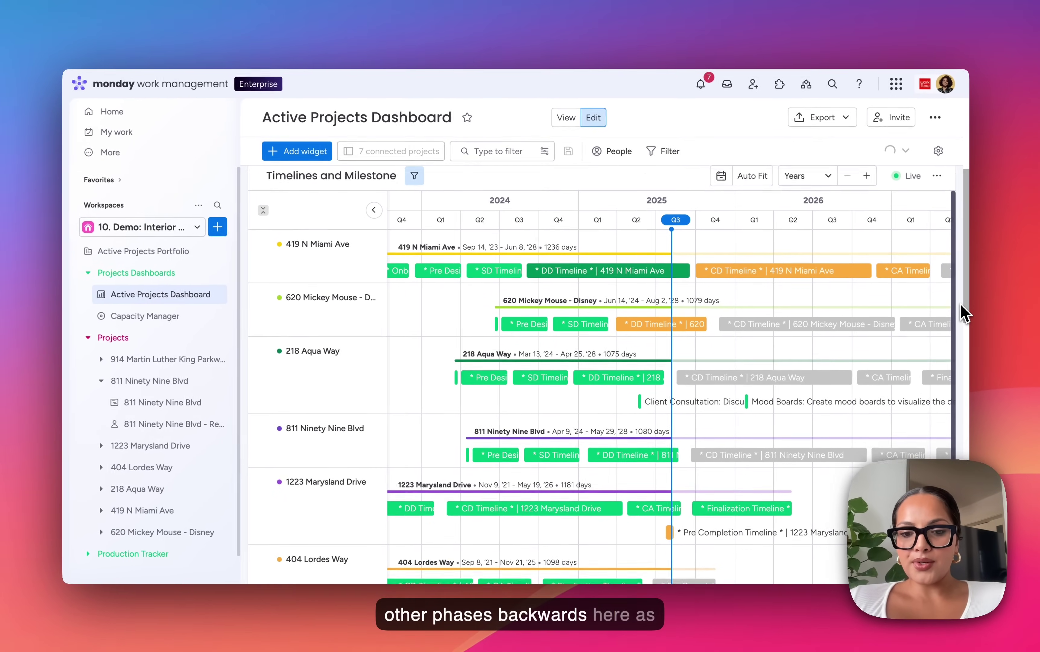
scroll(962, 316, "down", 2)
scroll(964, 314, "up", 2)
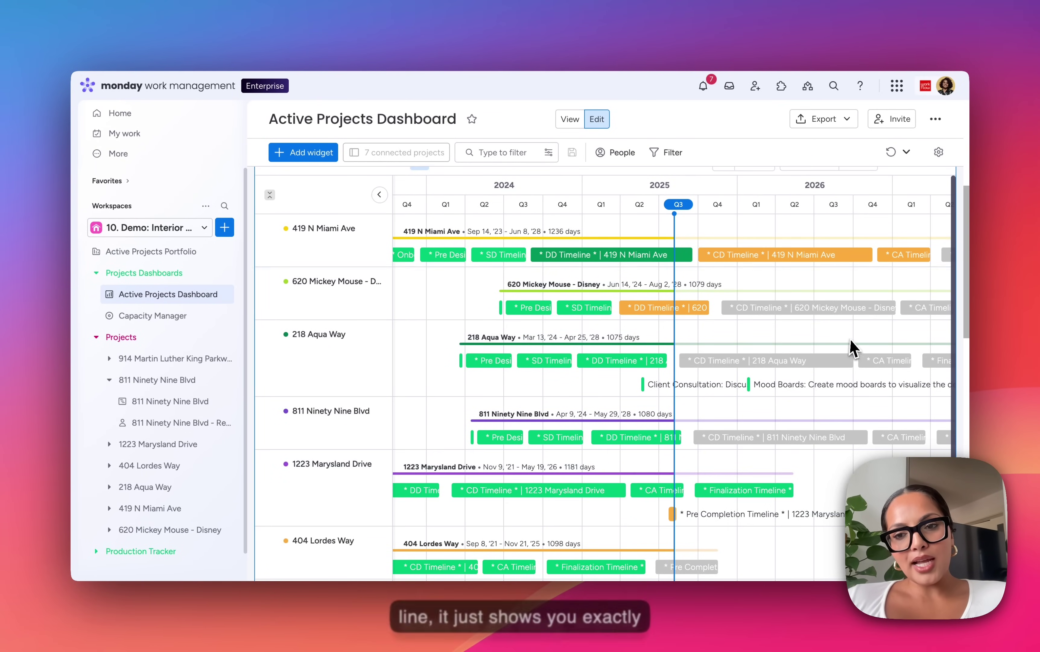
scroll(962, 233, "up", 6)
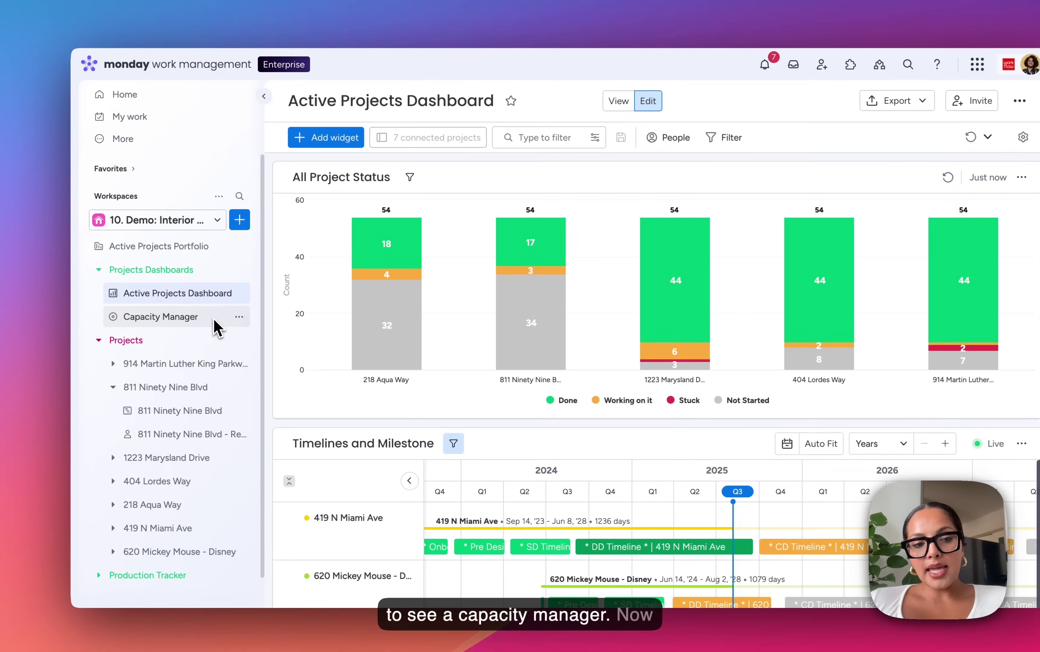
Step: Open the Capacity Manager, view capacity by Days, then return to the Weeks view
left_click(207, 321)
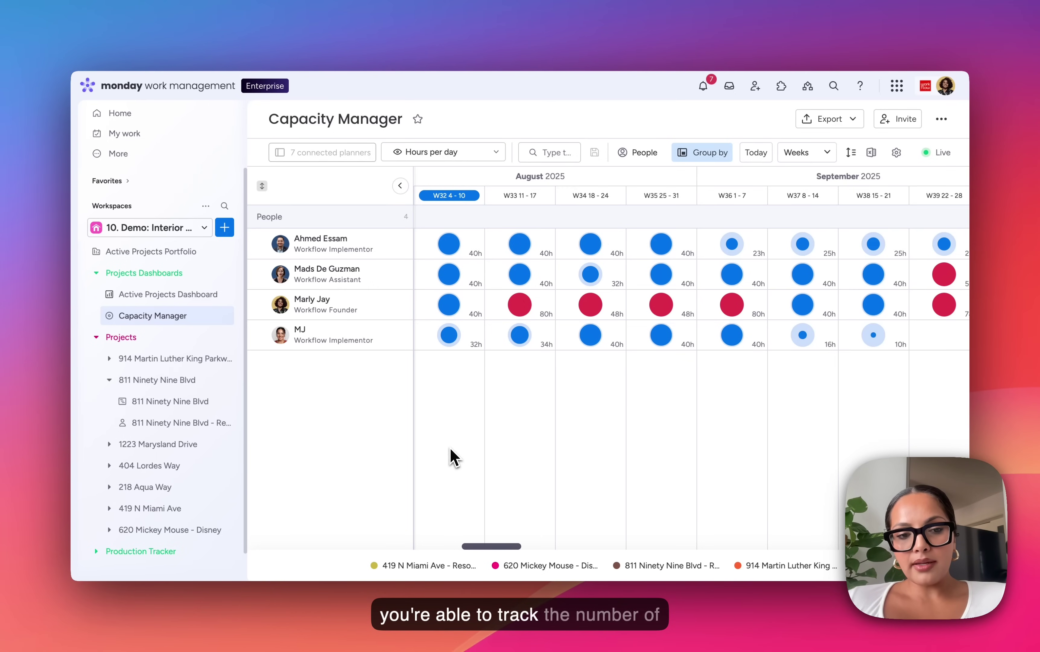
mouse_move(522, 304)
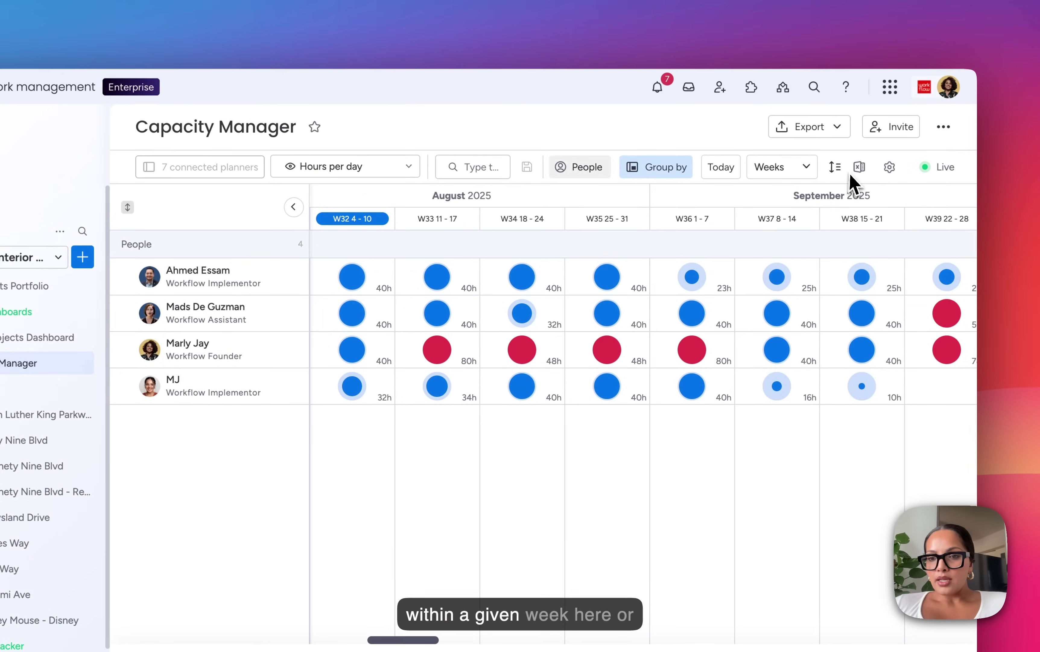
left_click(808, 169)
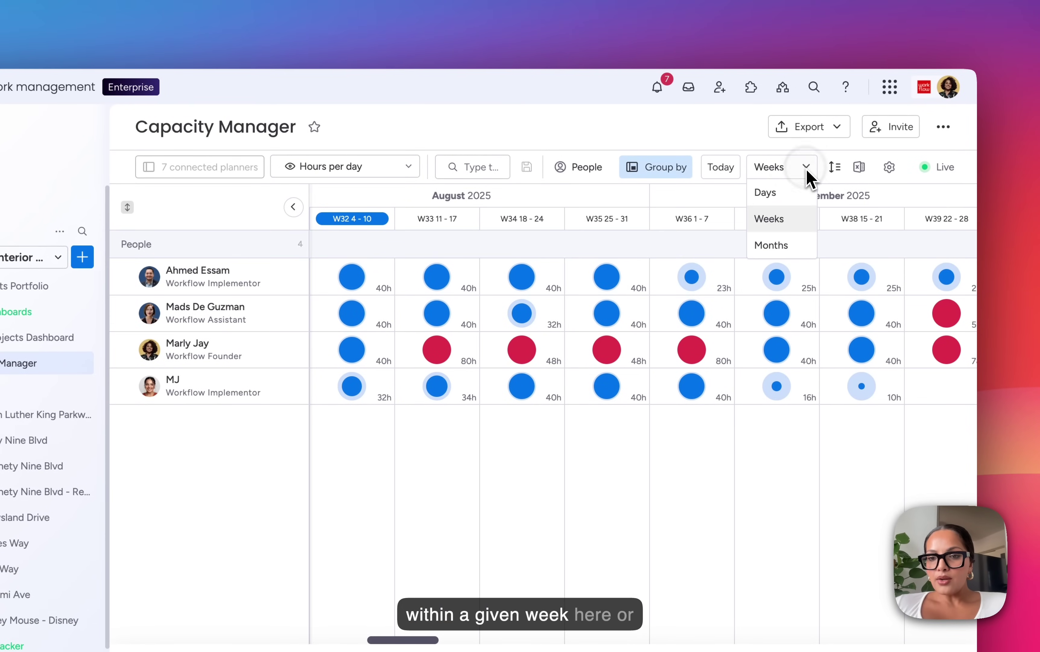
left_click(772, 193)
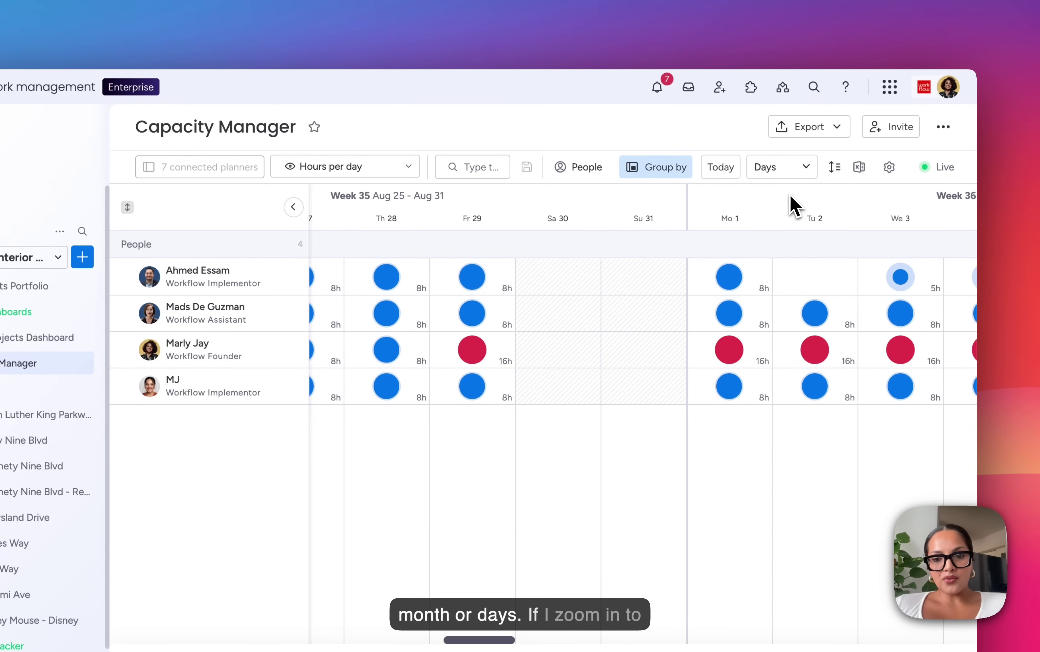
scroll(599, 367, "left", 5)
scroll(599, 367, "right", 3)
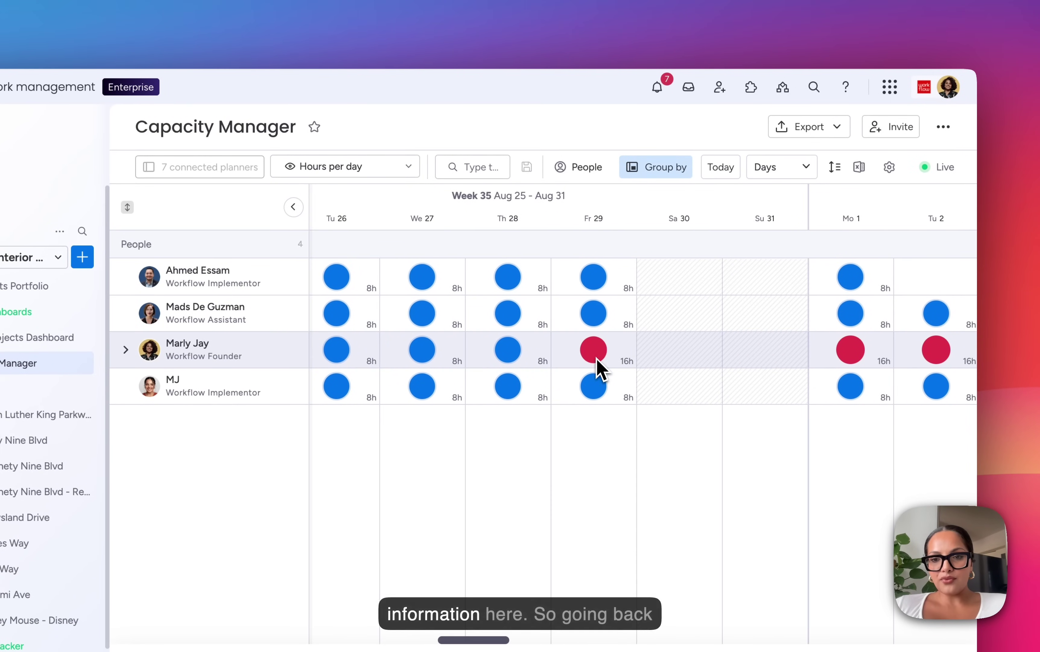
left_click(778, 218)
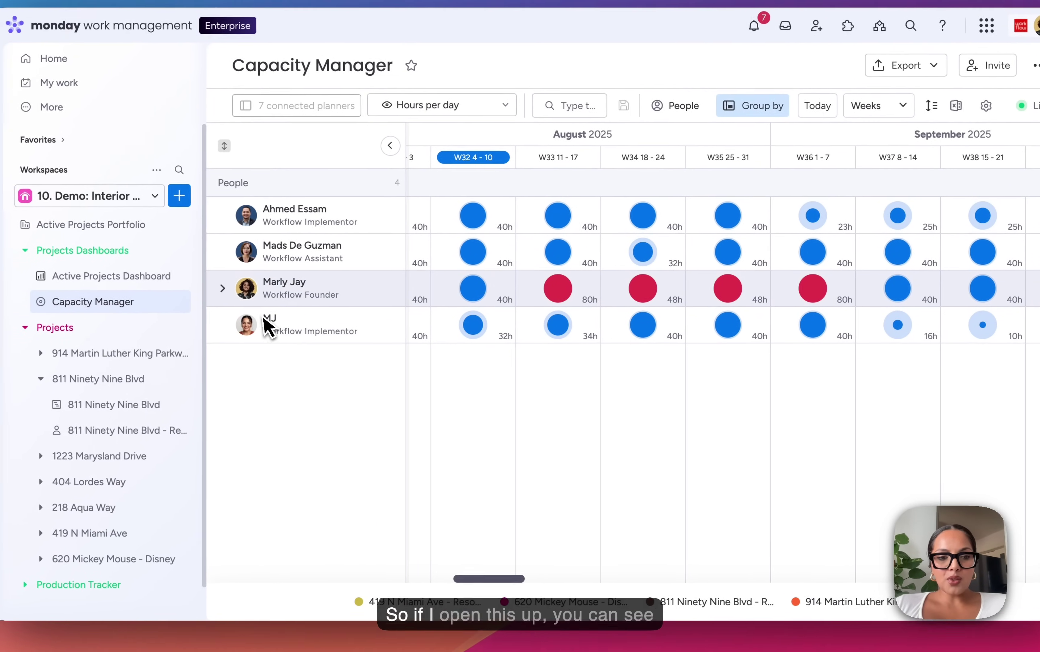
left_click(197, 277)
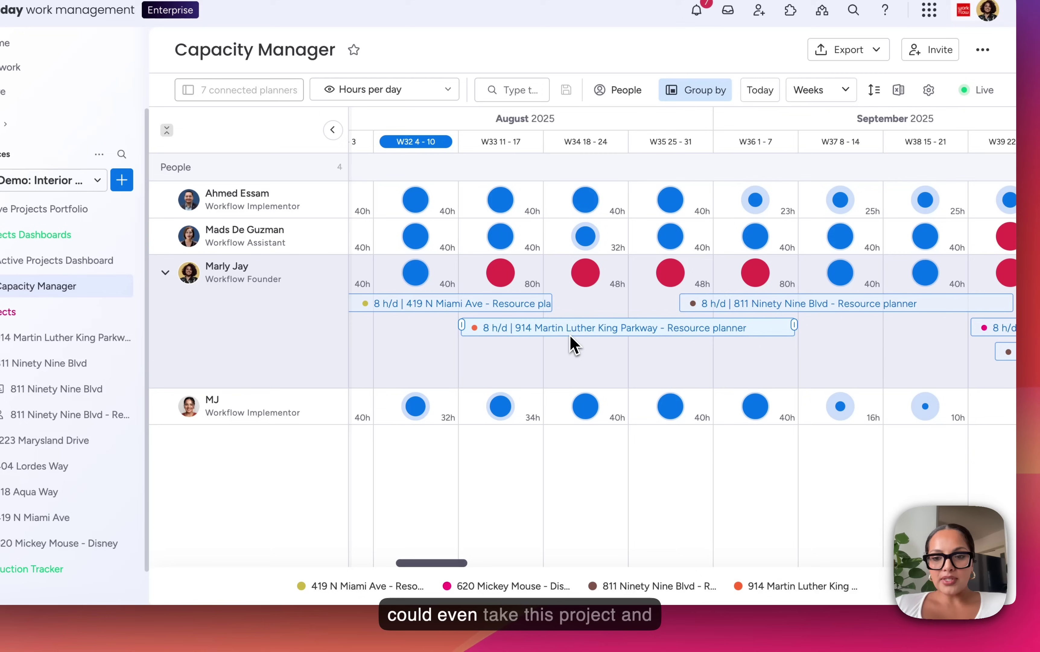
left_click_drag(646, 358, 669, 360)
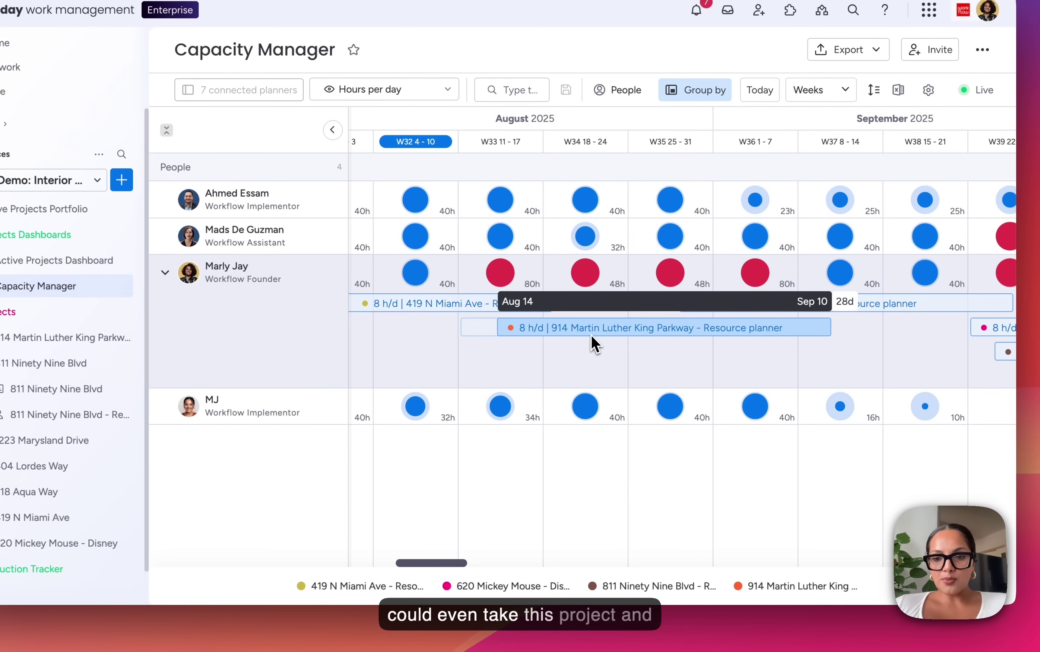
mouse_move(592, 336)
left_mouse_down()
mouse_move(755, 337)
mouse_move(594, 331)
left_mouse_up()
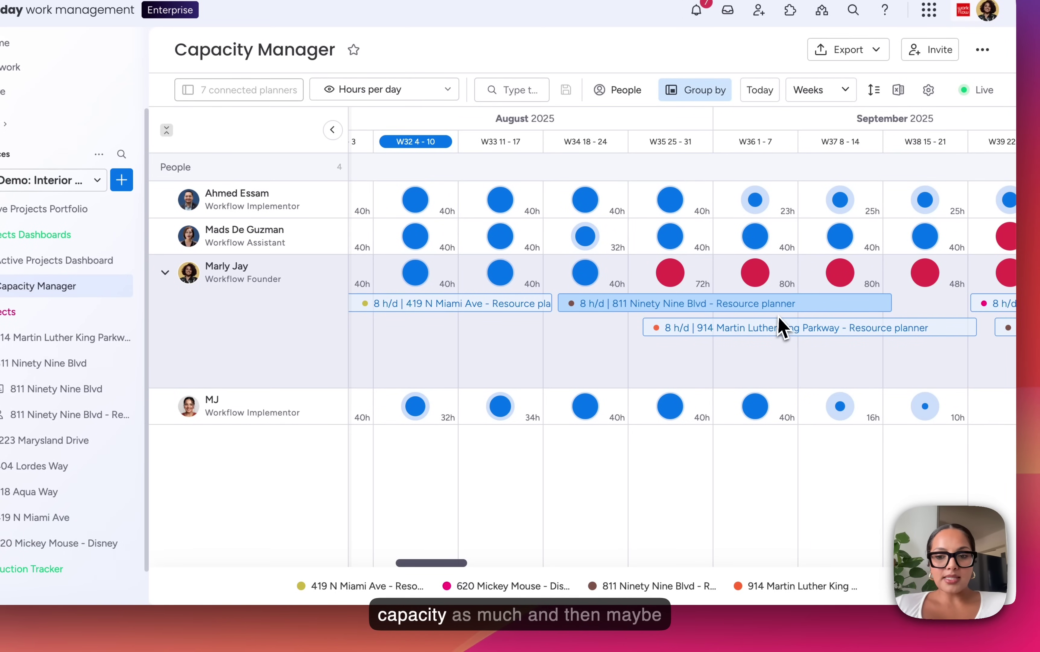
Step: Reduce the 811 Ninety Nine Blvd allocation's effort to 4 h/d
left_click(681, 305)
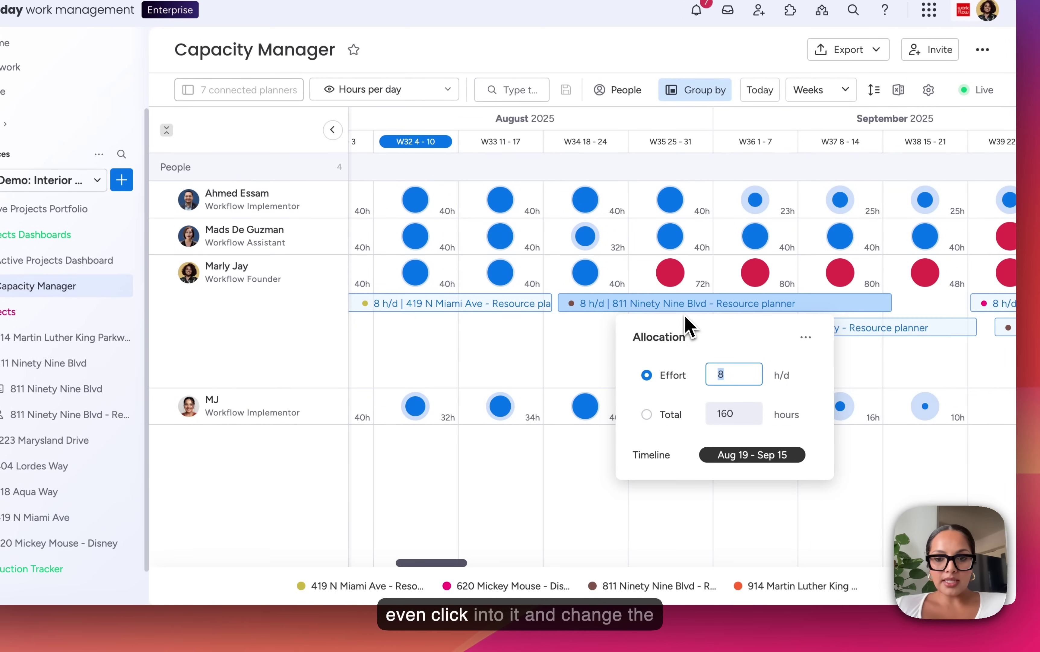
type("4")
left_click(790, 525)
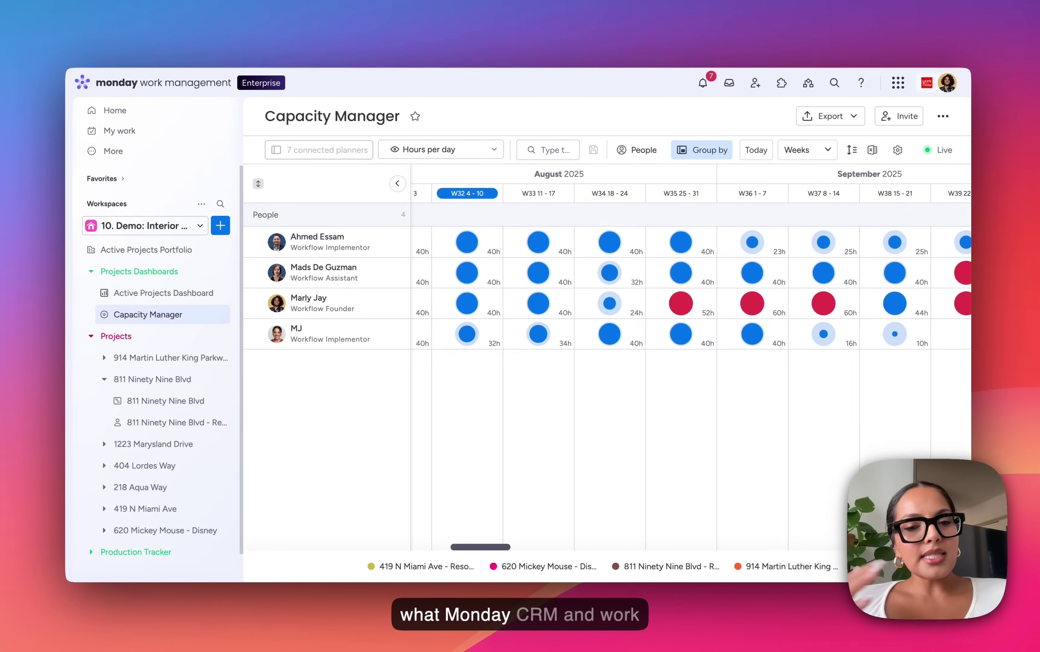